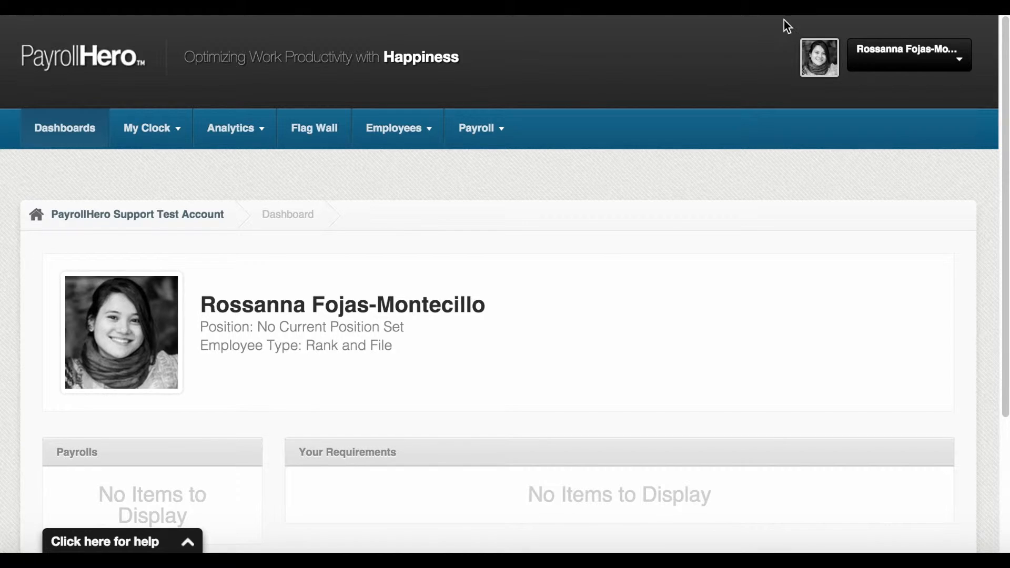
# Open the company's Payments settings and review the account-wide bonuses, deductions and vacation pay
pyautogui.click(876, 50)
pyautogui.click(876, 142)
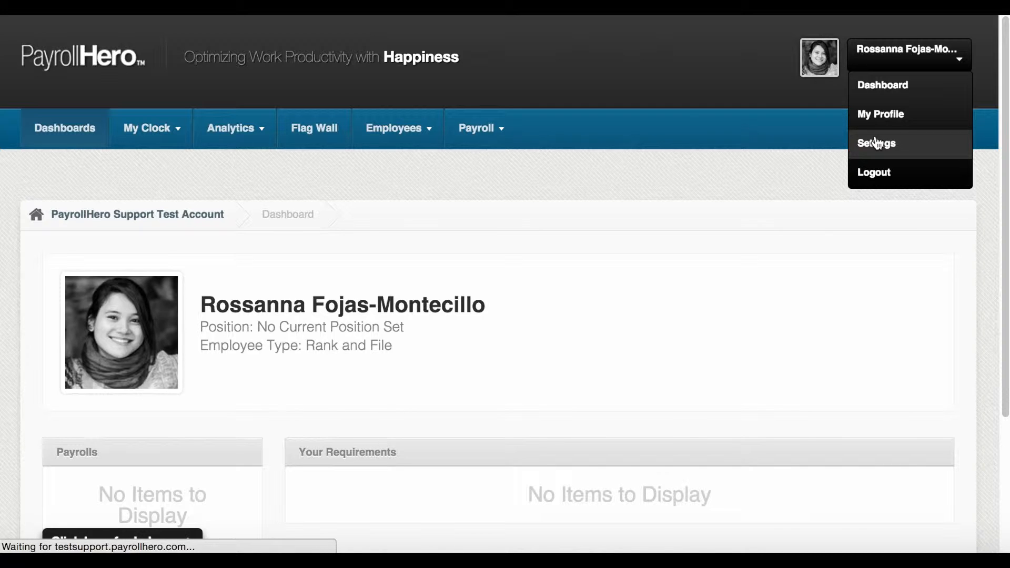
pyautogui.scroll(-3, 119, 226)
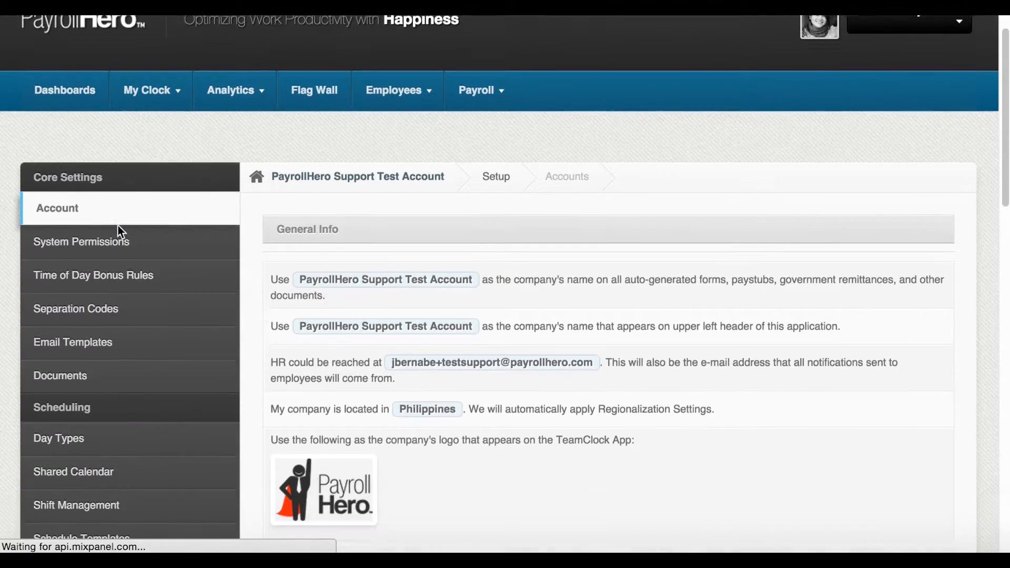
pyautogui.scroll(-10, 120, 233)
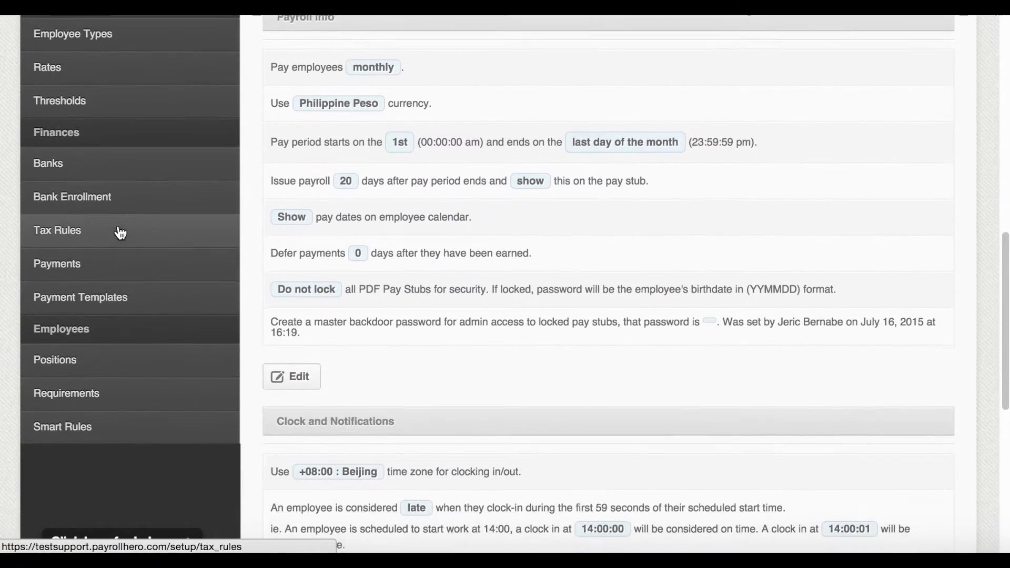
pyautogui.click(105, 261)
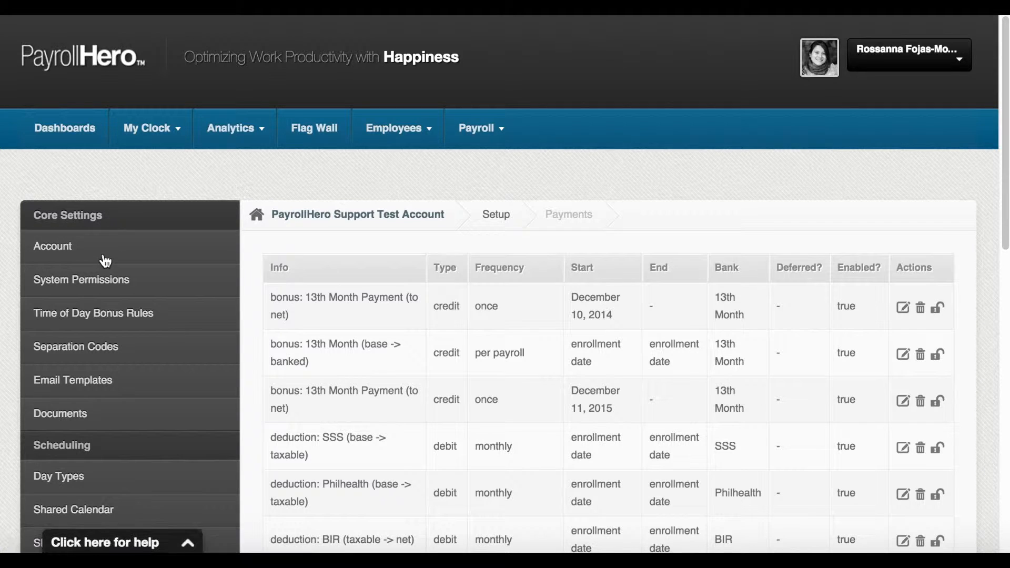
pyautogui.scroll(-6, 583, 241)
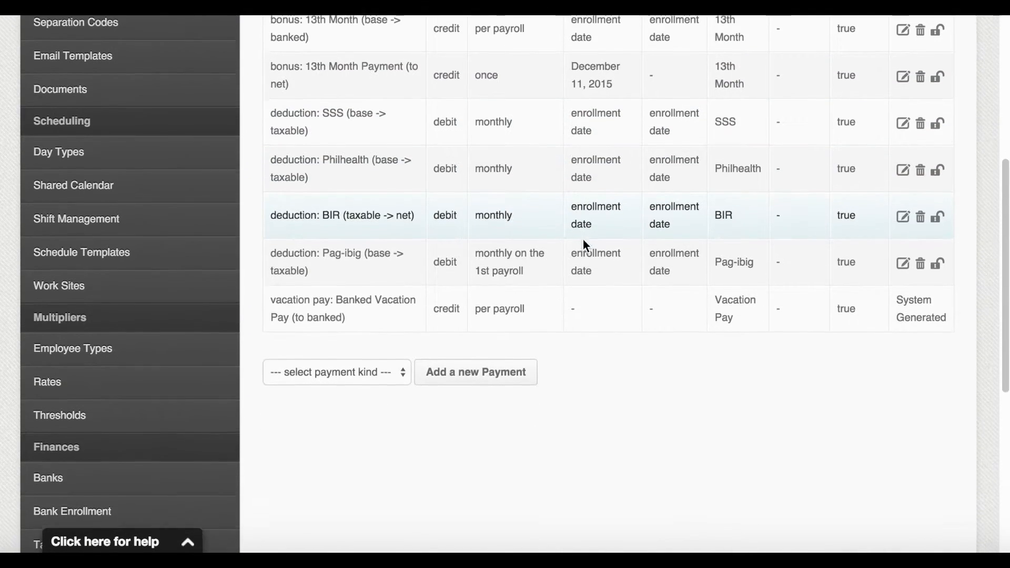
pyautogui.scroll(3, 582, 239)
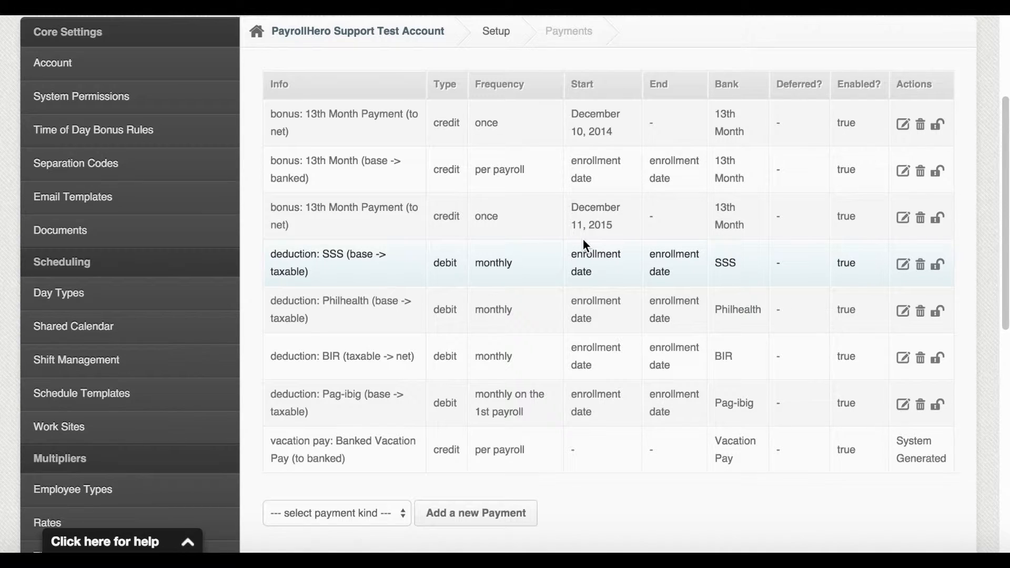
pyautogui.scroll(4, 583, 239)
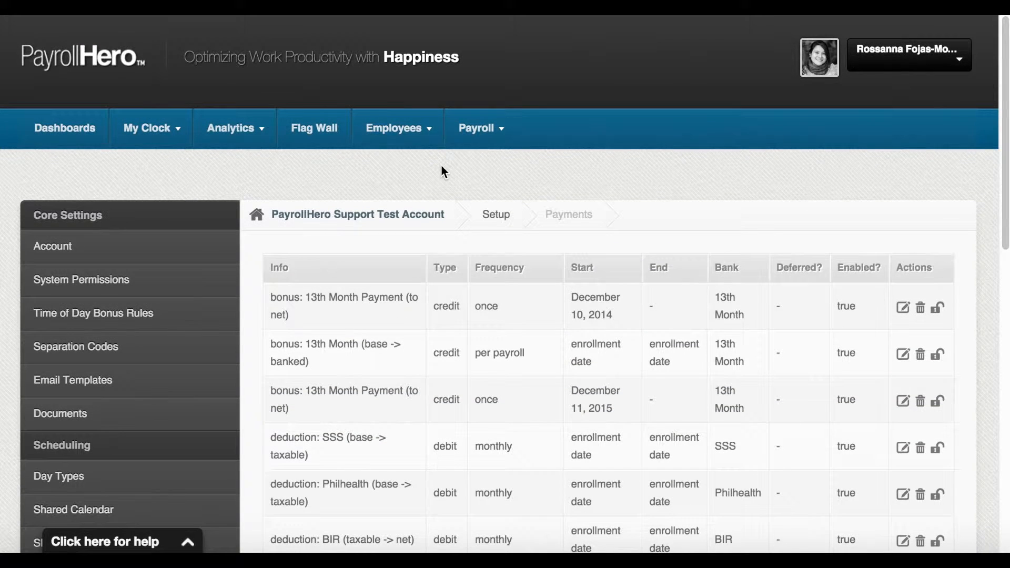
# Open the Payments page of the second-to-last employee on the first page of the employee list
pyautogui.click(409, 140)
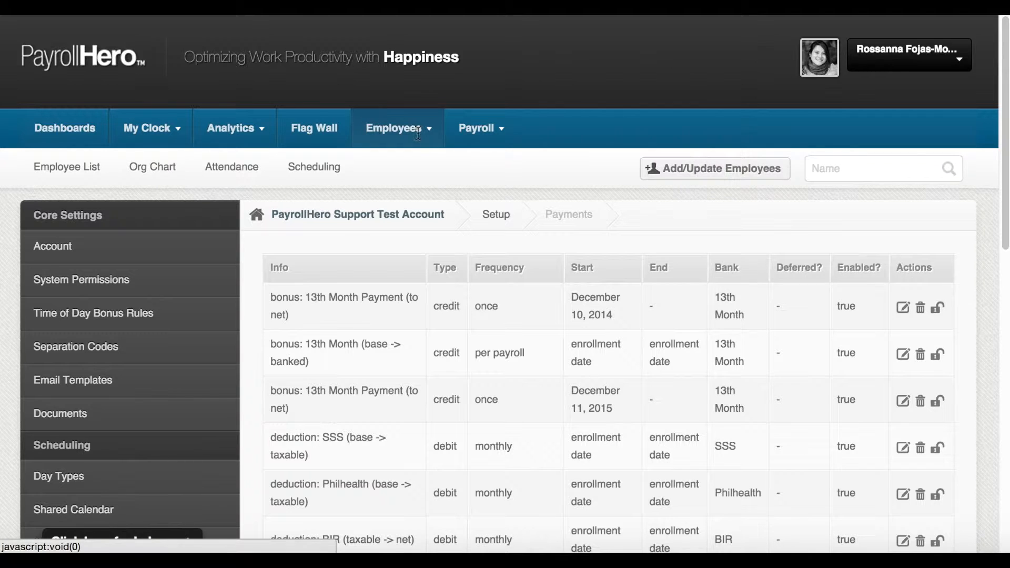
pyautogui.click(67, 169)
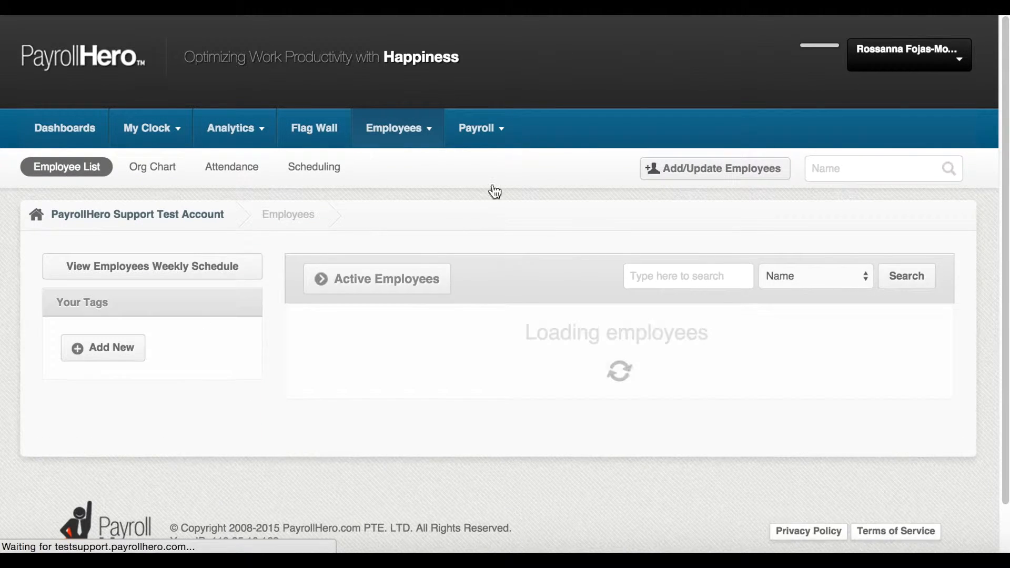
pyautogui.scroll(-6, 535, 222)
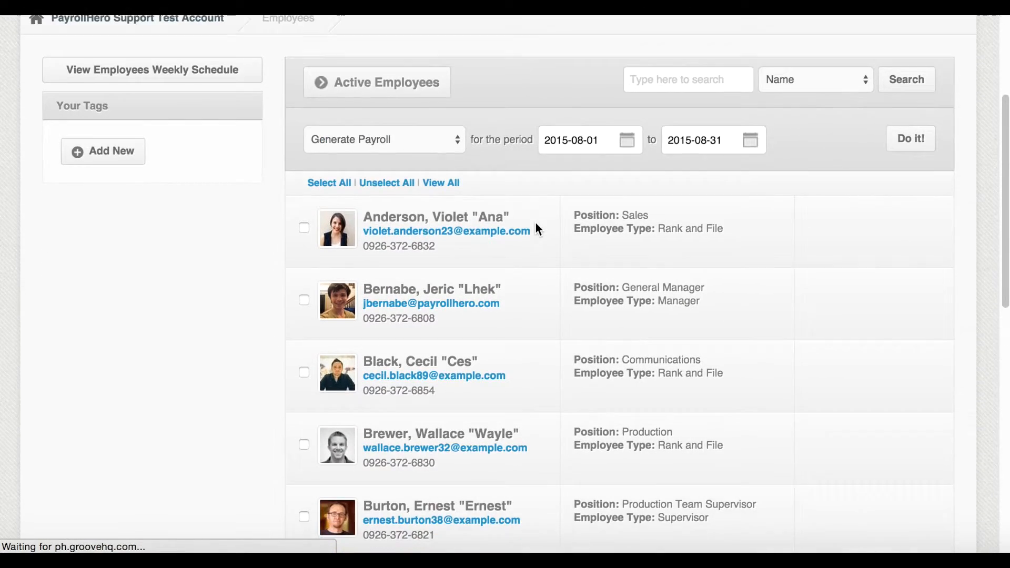
pyautogui.scroll(-8, 535, 223)
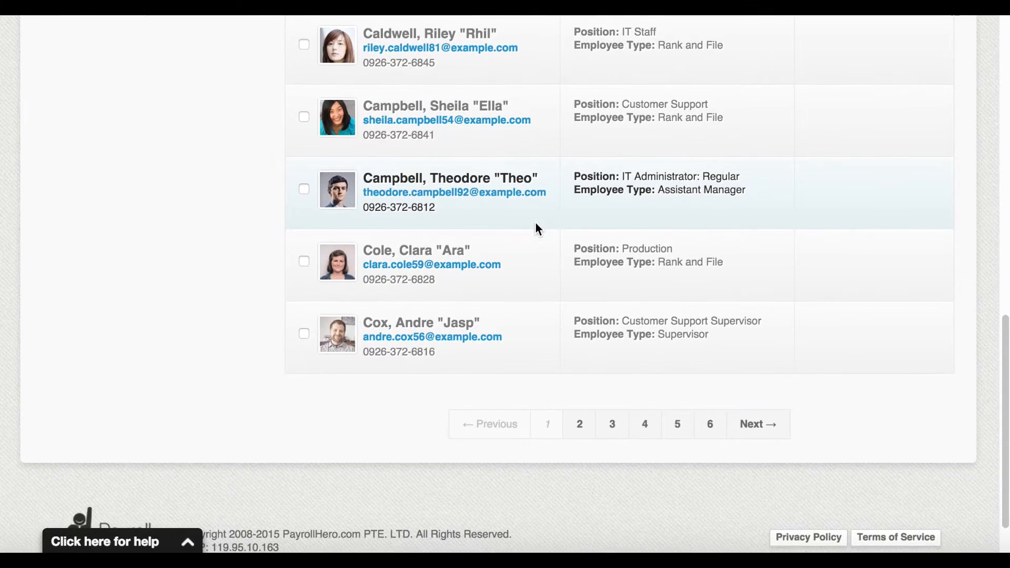
pyautogui.click(429, 257)
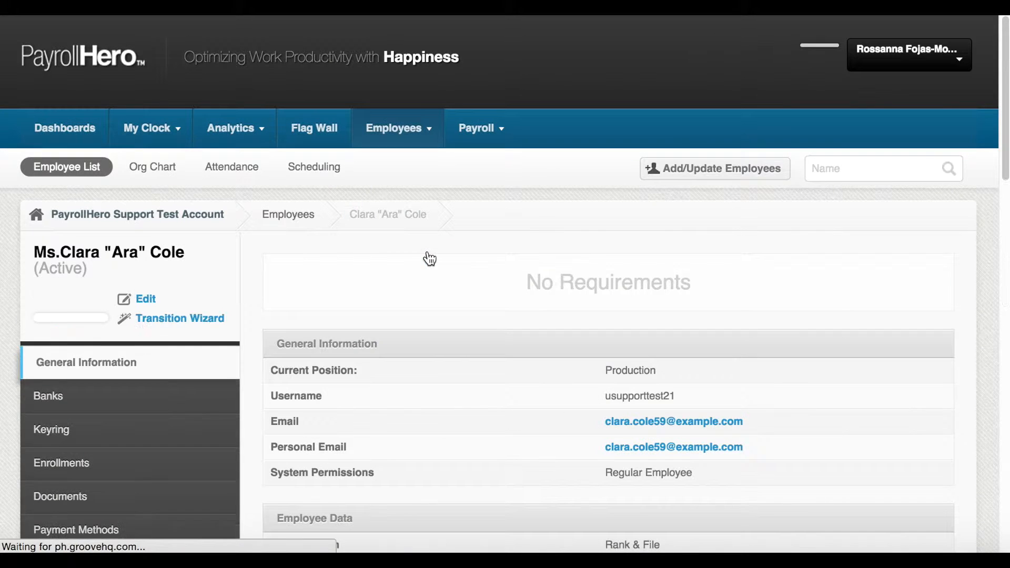
pyautogui.scroll(-7, 177, 330)
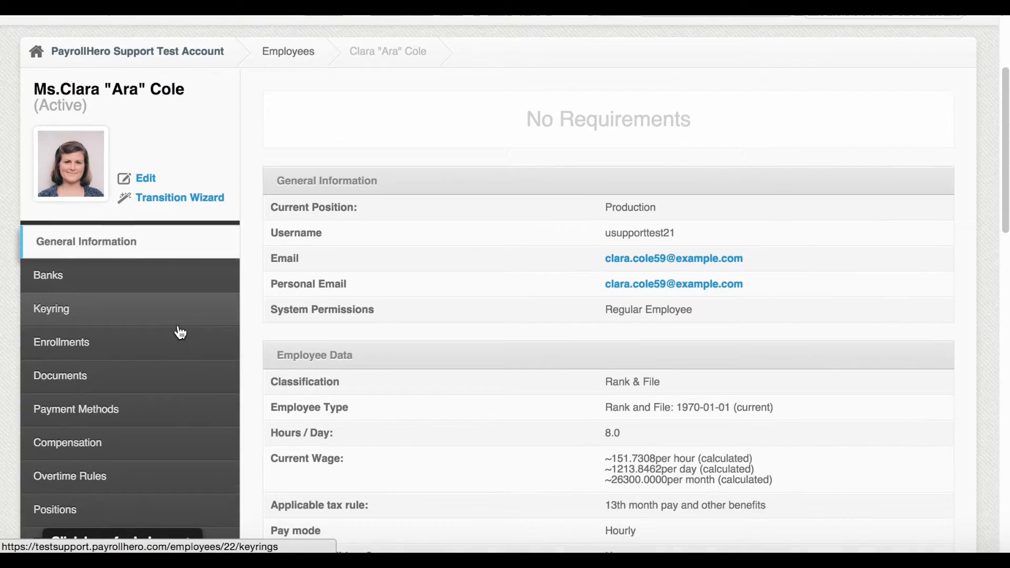
pyautogui.scroll(-3, 178, 331)
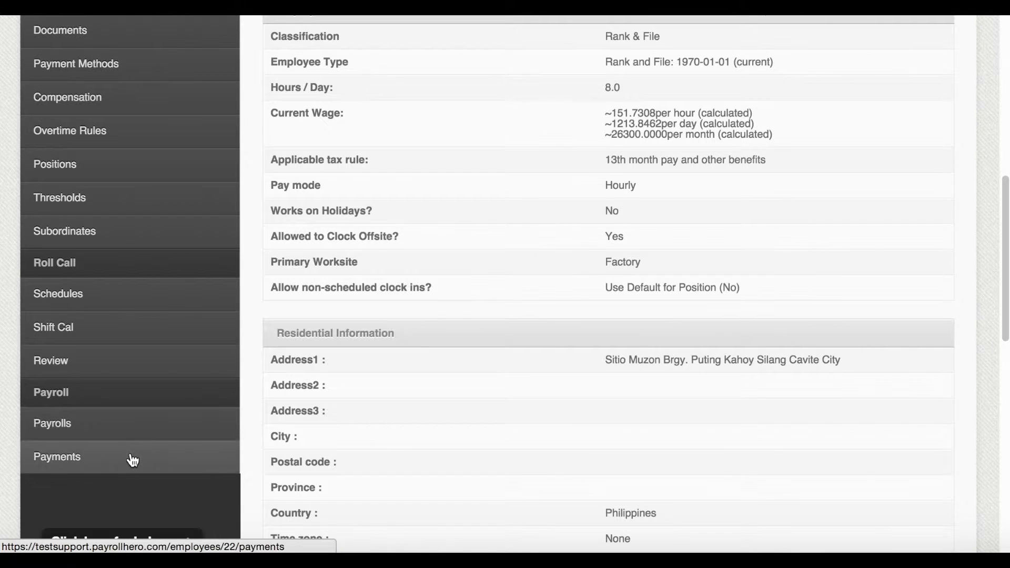
pyautogui.click(133, 458)
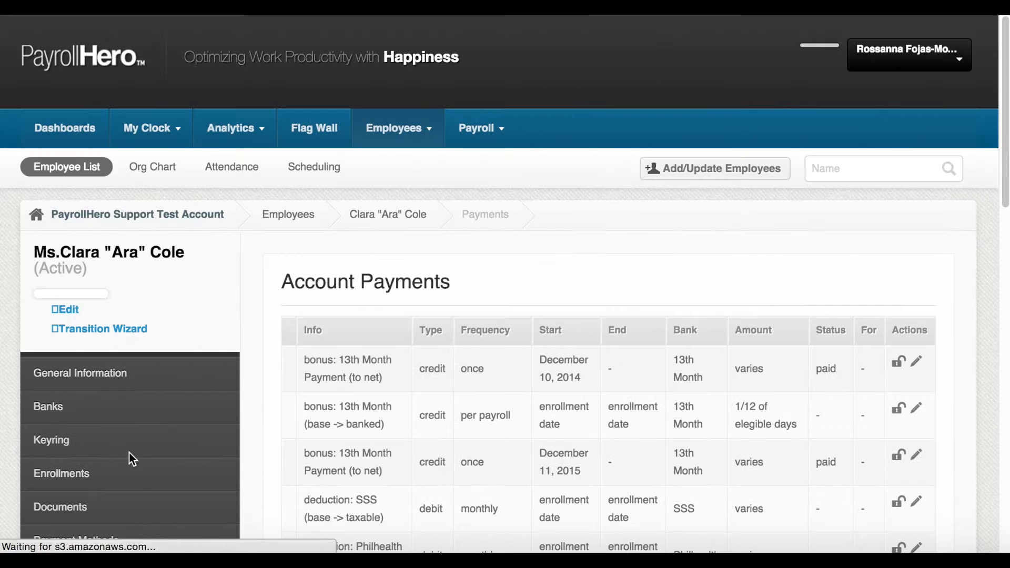
# Start a new employee payment of kind Adjustment after looking over the account payments that apply to this employee
pyautogui.scroll(-1, 551, 300)
pyautogui.scroll(-4, 548, 295)
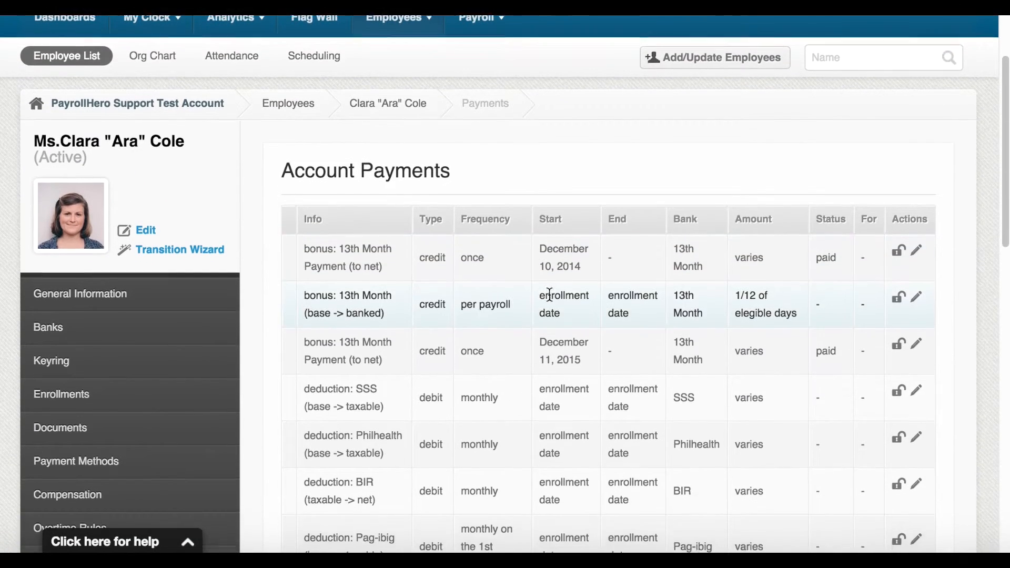
pyautogui.scroll(-2, 549, 295)
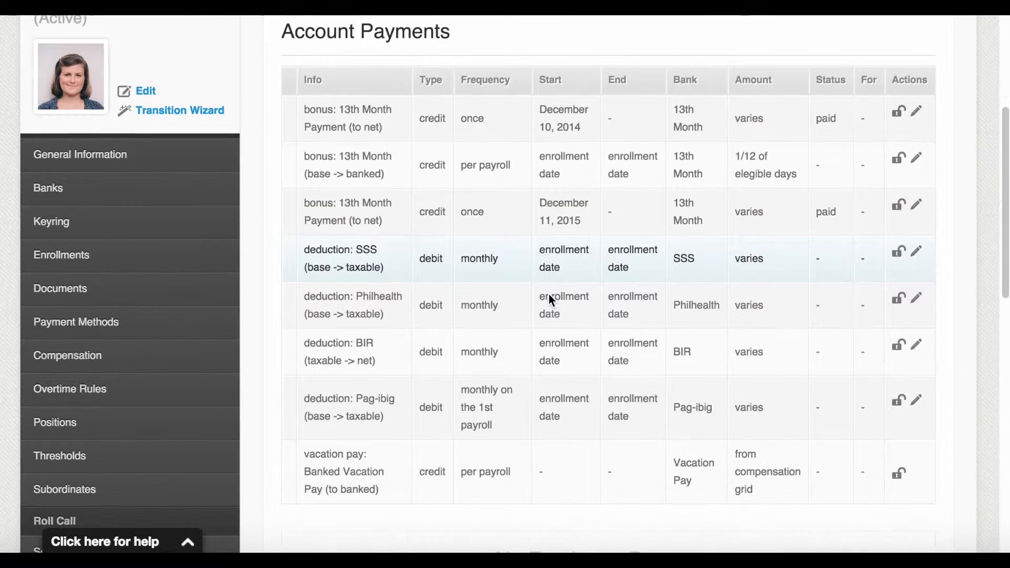
pyautogui.scroll(1, 549, 295)
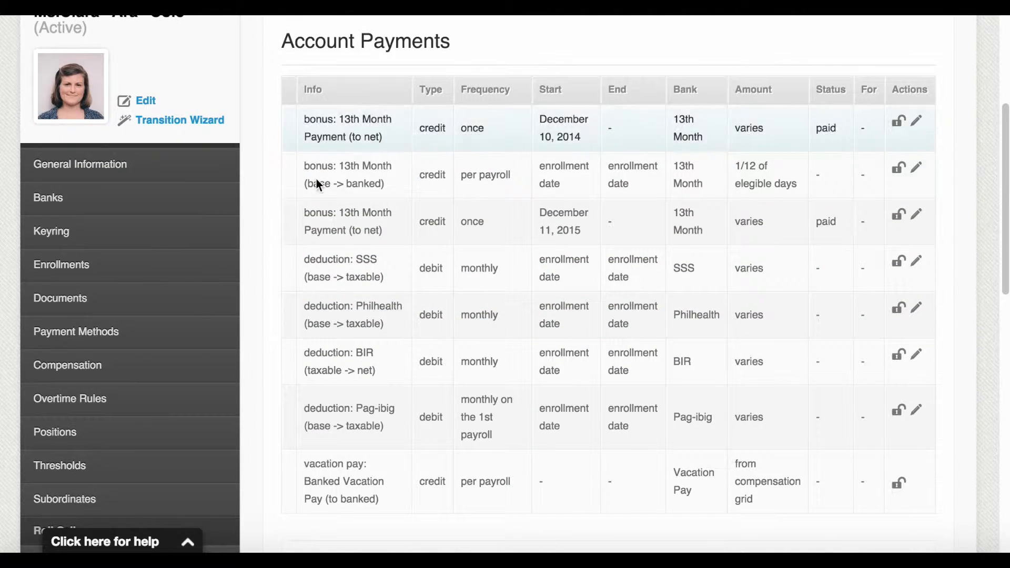
pyautogui.scroll(-7, 560, 112)
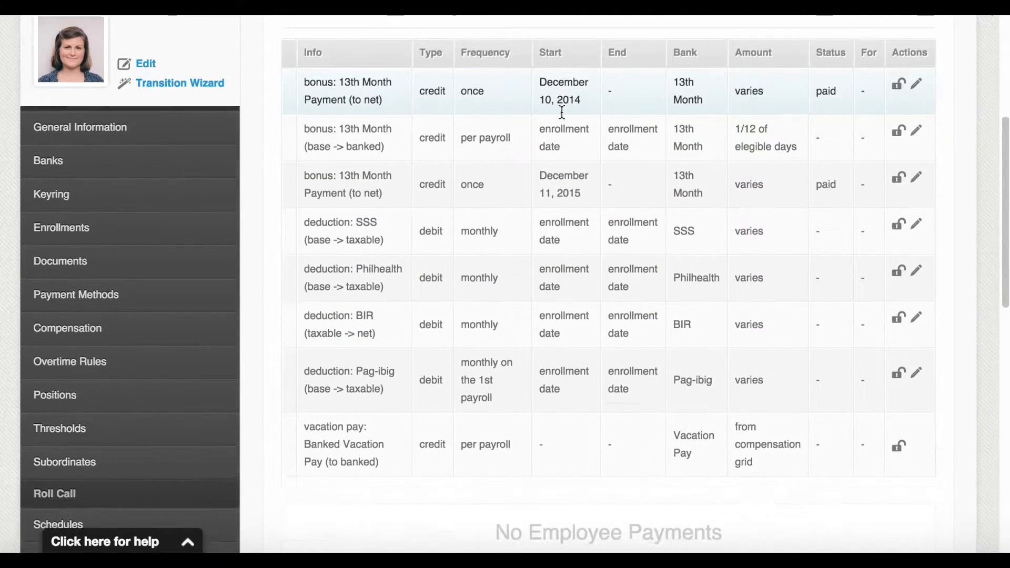
pyautogui.scroll(-1, 560, 112)
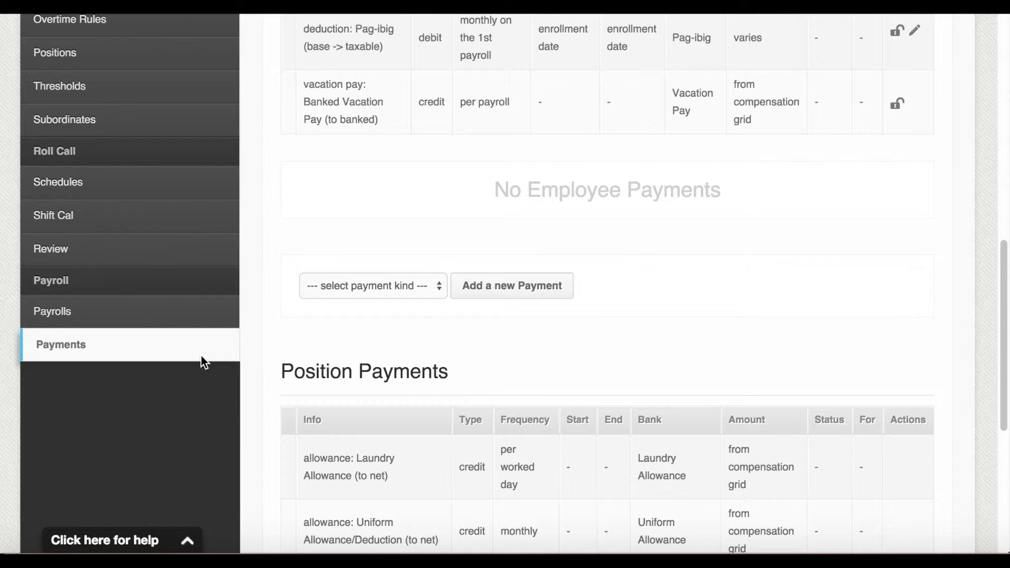
pyautogui.click(394, 288)
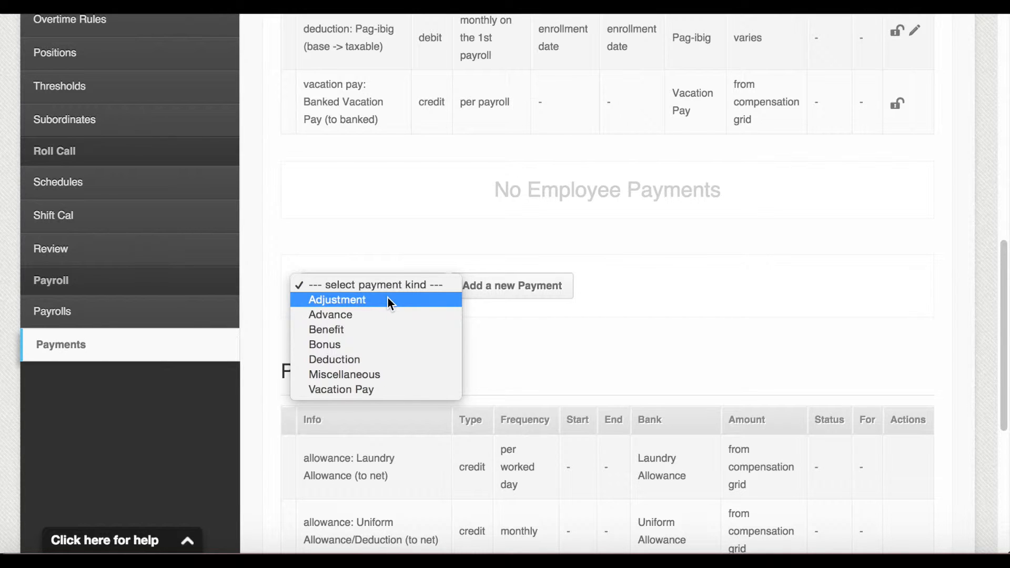
pyautogui.click(387, 299)
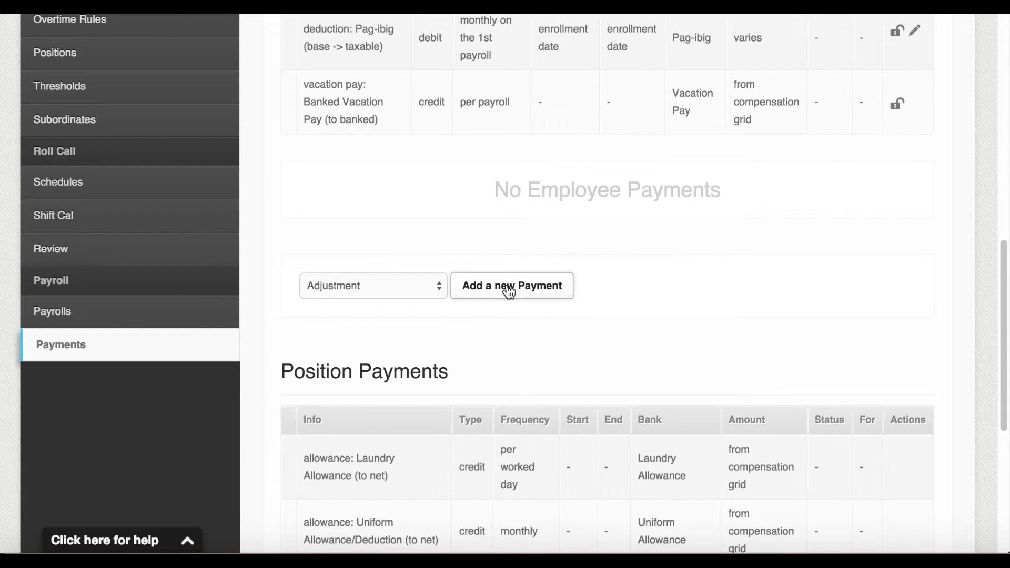
pyautogui.click(508, 291)
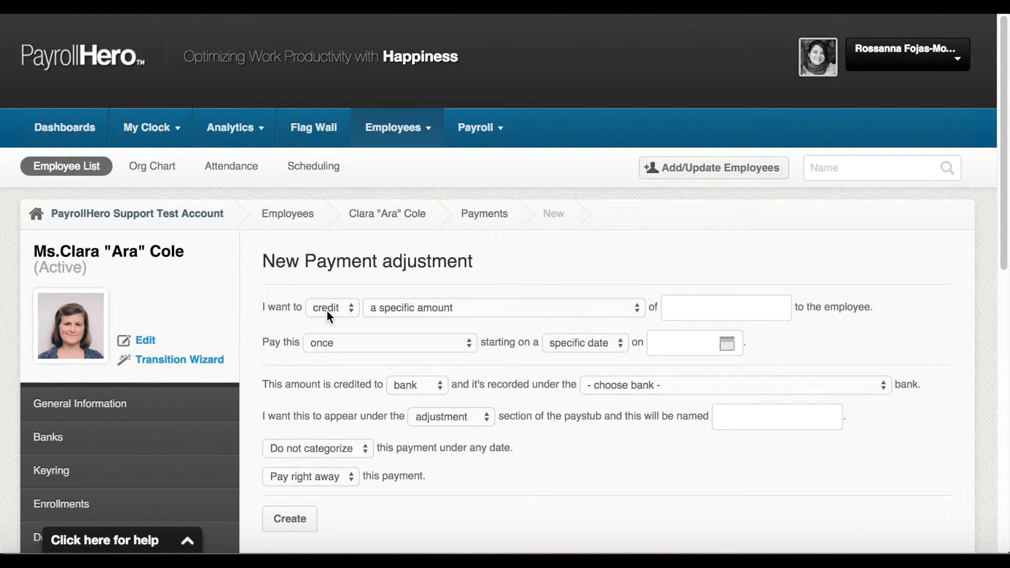
# Set the adjustment to credit a specific amount of 2000 to the employee
pyautogui.click(730, 305)
pyautogui.write('2000')
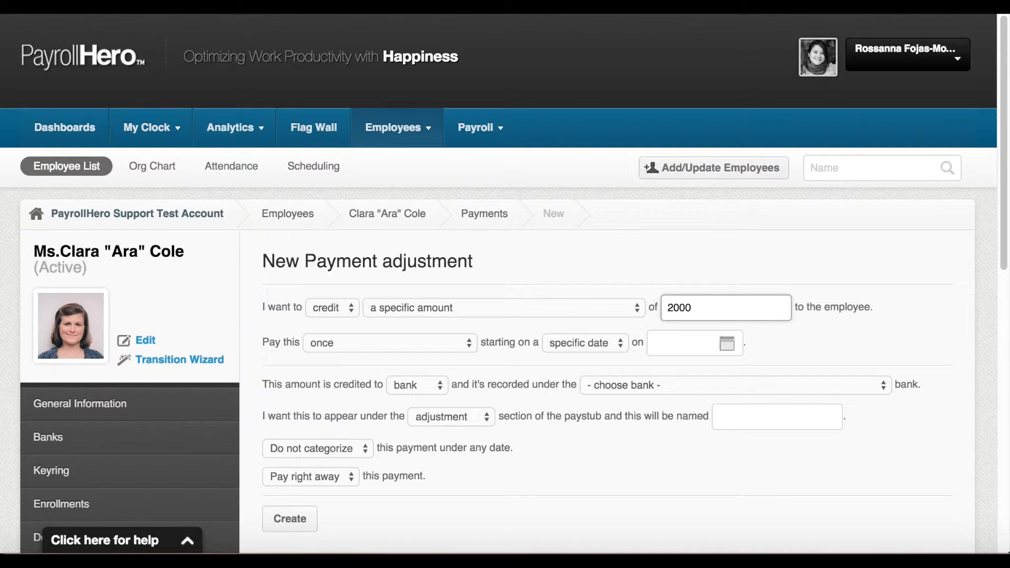
pyautogui.click(480, 306)
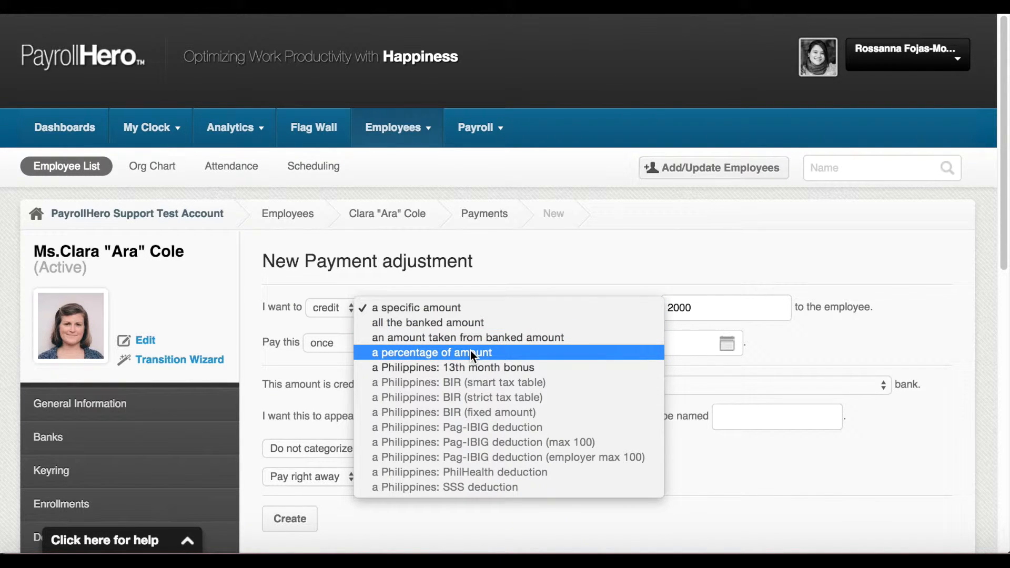
pyautogui.click(533, 282)
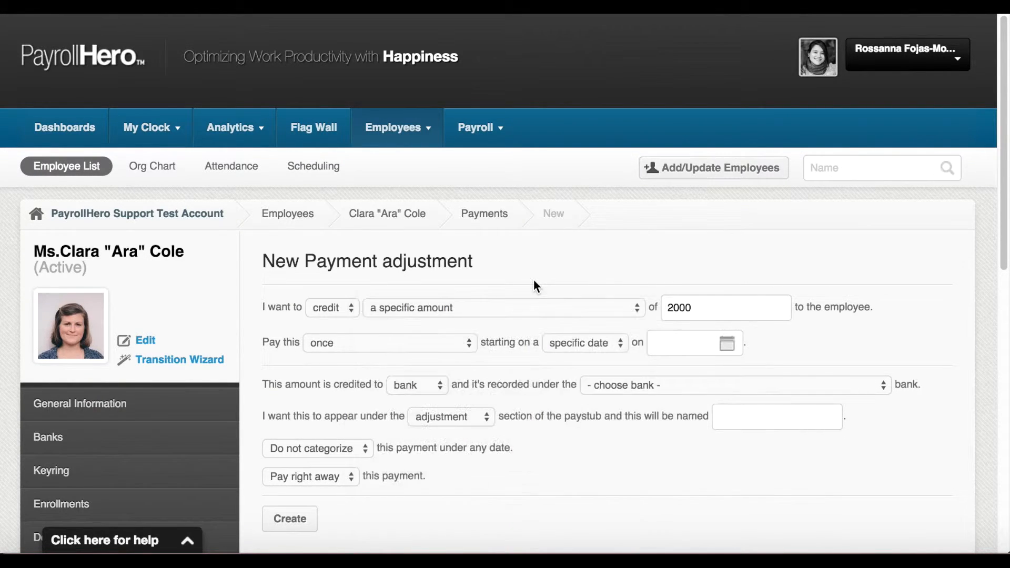
# Schedule the adjustment to be paid once, starting on the specific date 2015-08-31
pyautogui.click(390, 346)
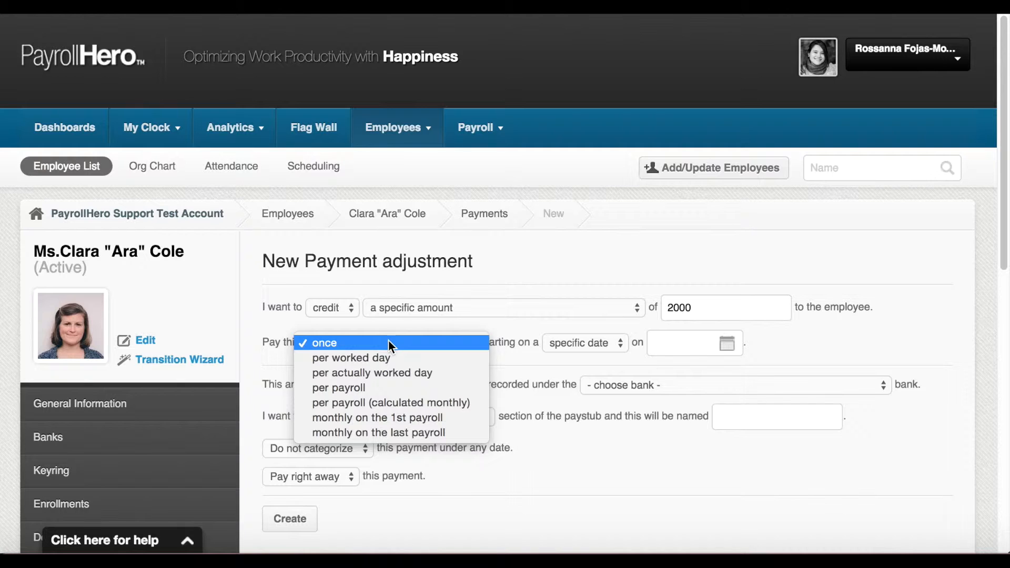
pyautogui.click(552, 318)
pyautogui.click(683, 340)
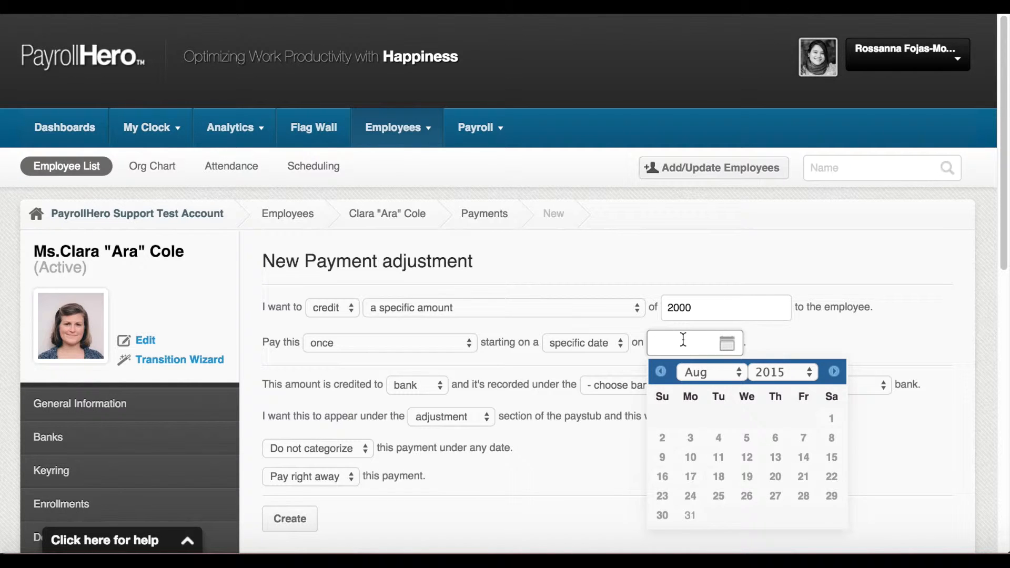
pyautogui.click(600, 346)
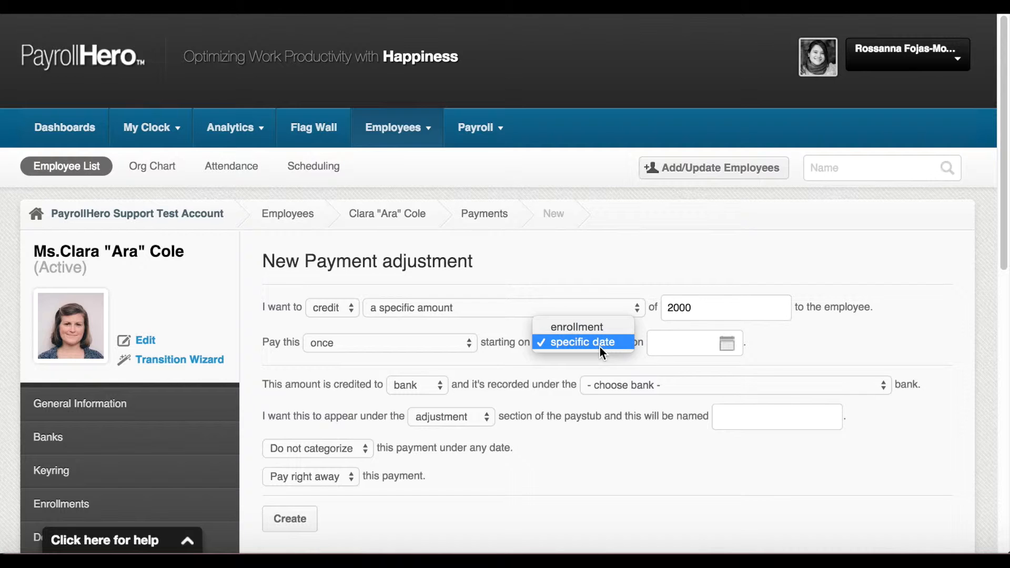
pyautogui.click(600, 346)
pyautogui.click(690, 338)
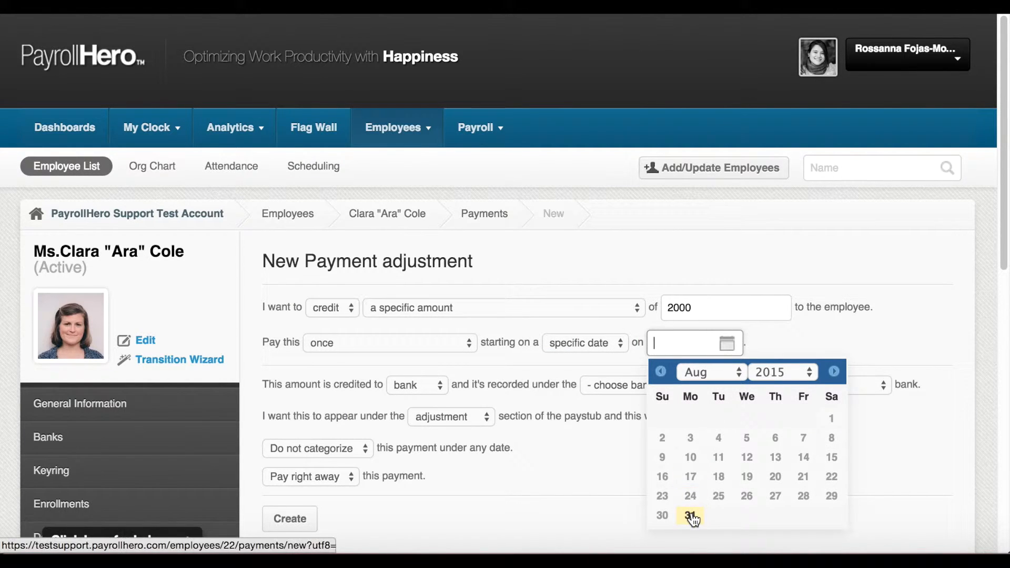
pyautogui.click(691, 516)
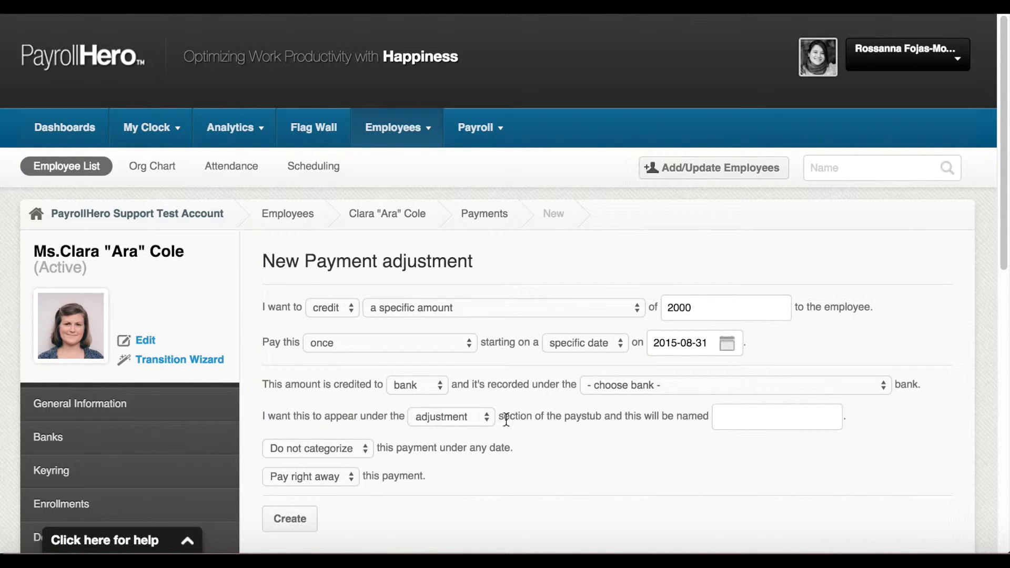
# Credit the adjustment amount to gross and record it under the Bonus perfect attendance bank
pyautogui.scroll(-2, 500, 410)
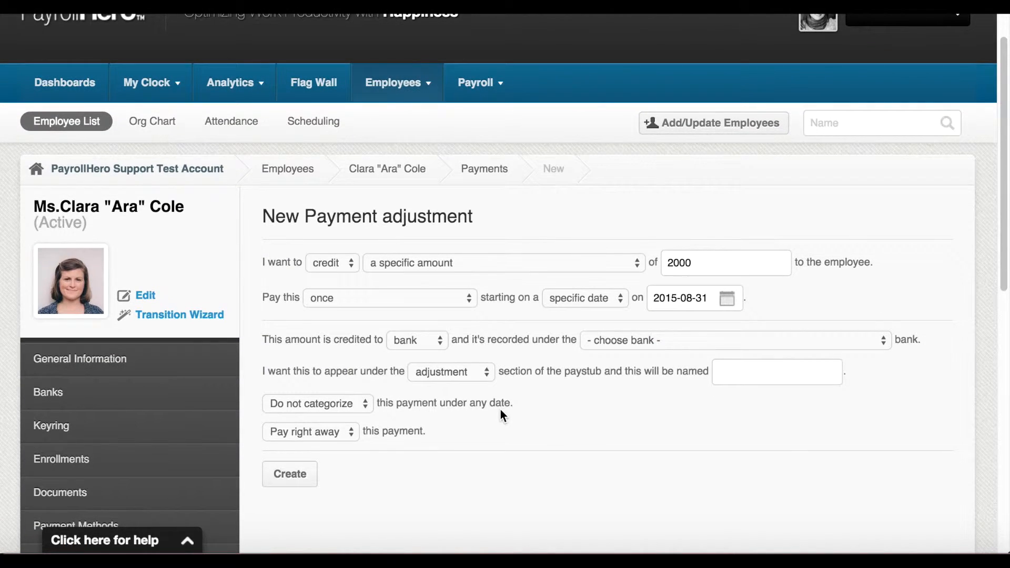
pyautogui.click(428, 339)
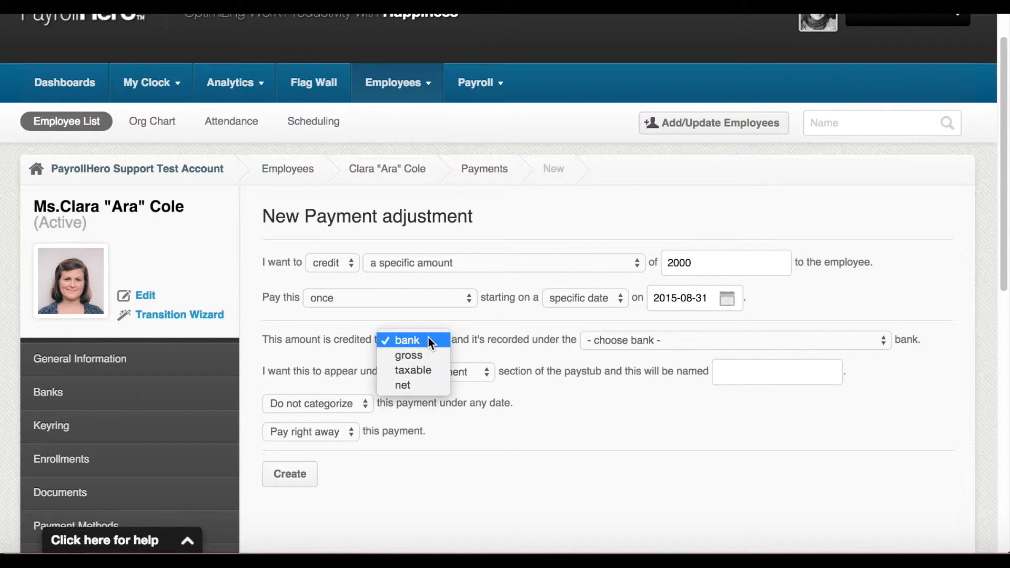
pyautogui.click(428, 340)
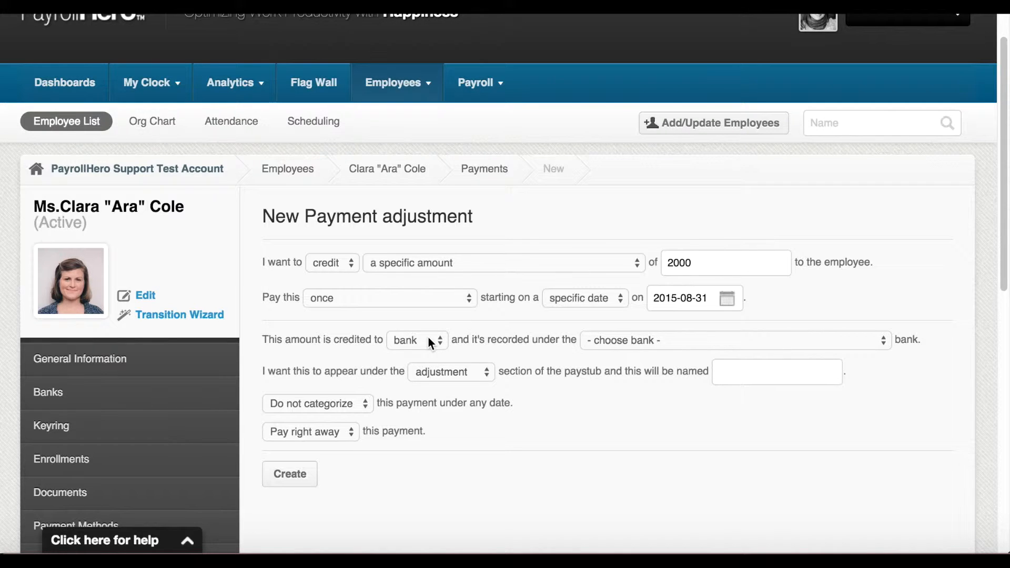
pyautogui.click(428, 340)
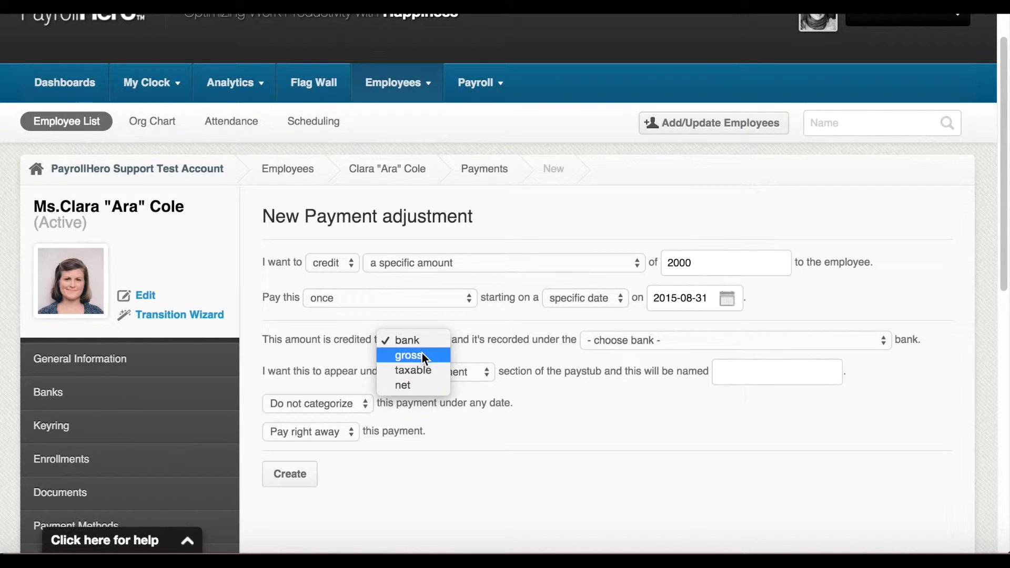
pyautogui.click(422, 355)
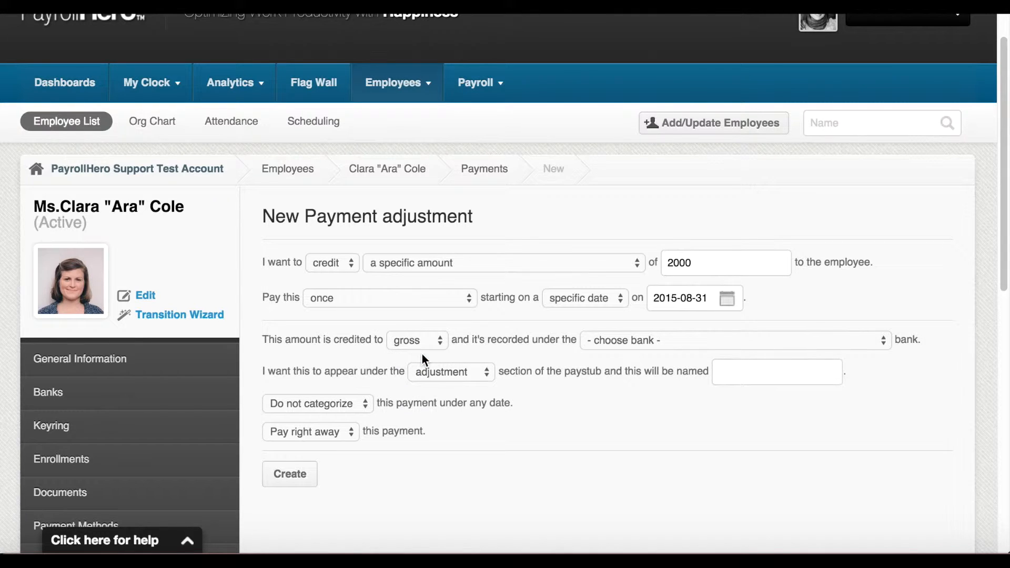
pyautogui.click(655, 348)
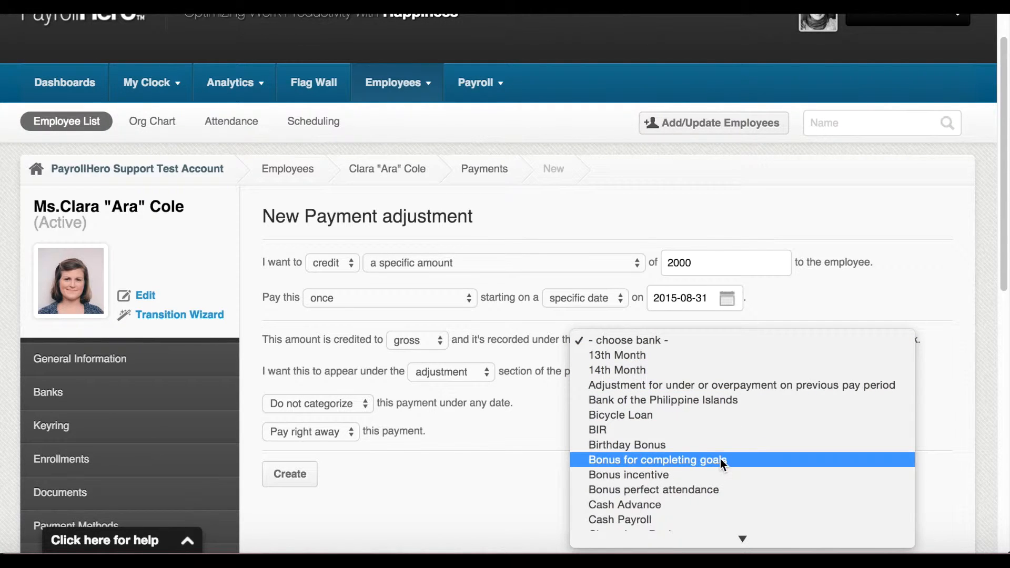
pyautogui.click(705, 489)
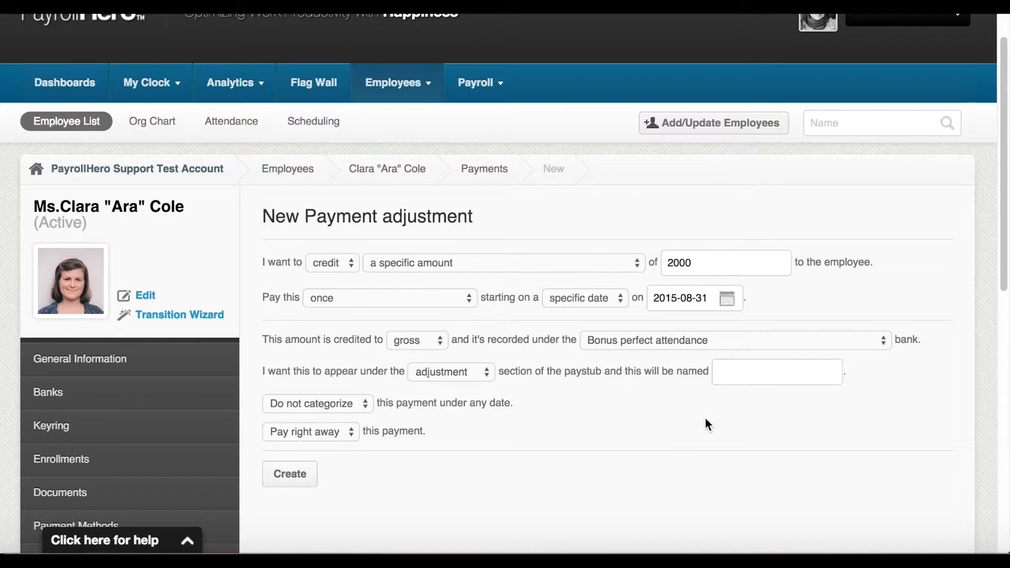
# Name the adjustment Perfect Attendance Bonus Adjustment for the paystub and create the payment
pyautogui.scroll(-1, 815, 339)
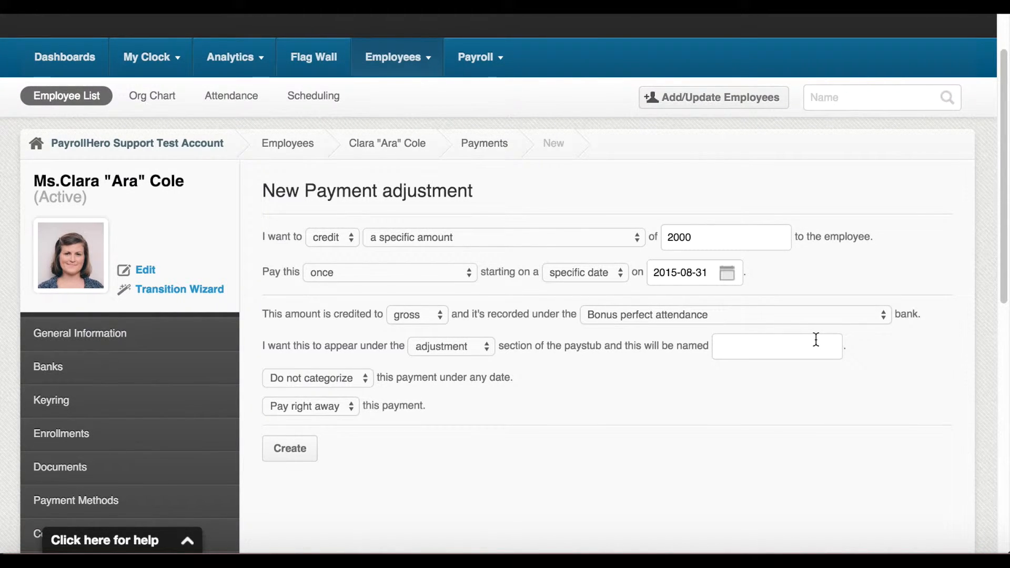
pyautogui.scroll(-1, 539, 336)
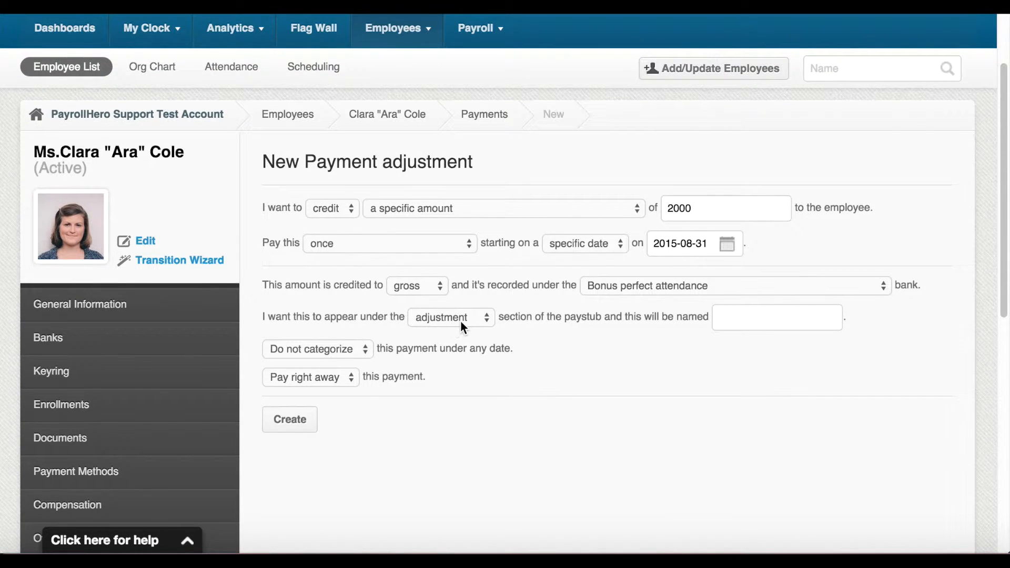
pyautogui.click(745, 318)
pyautogui.write('P')
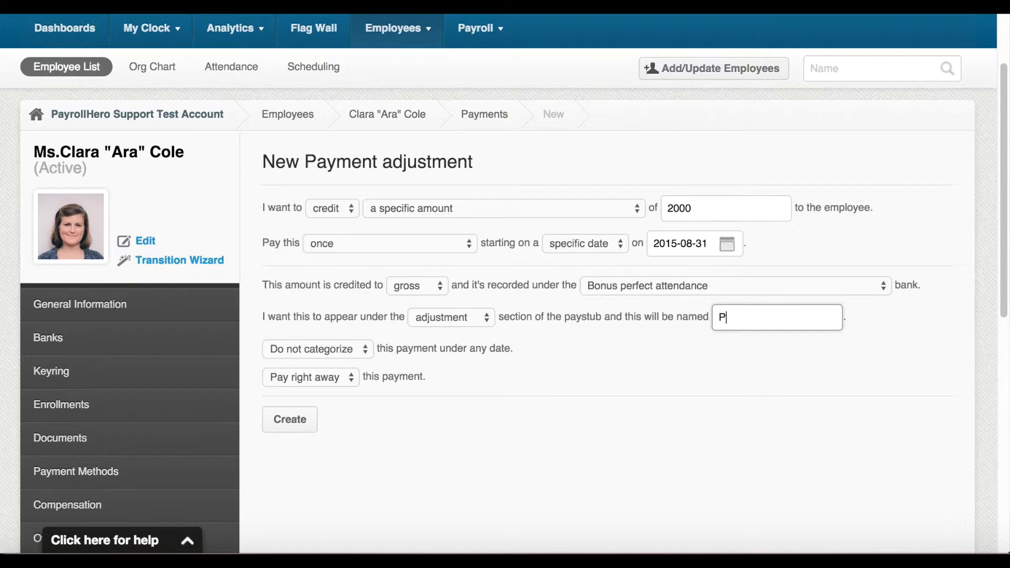
pyautogui.write('erfect Attendance Bonus')
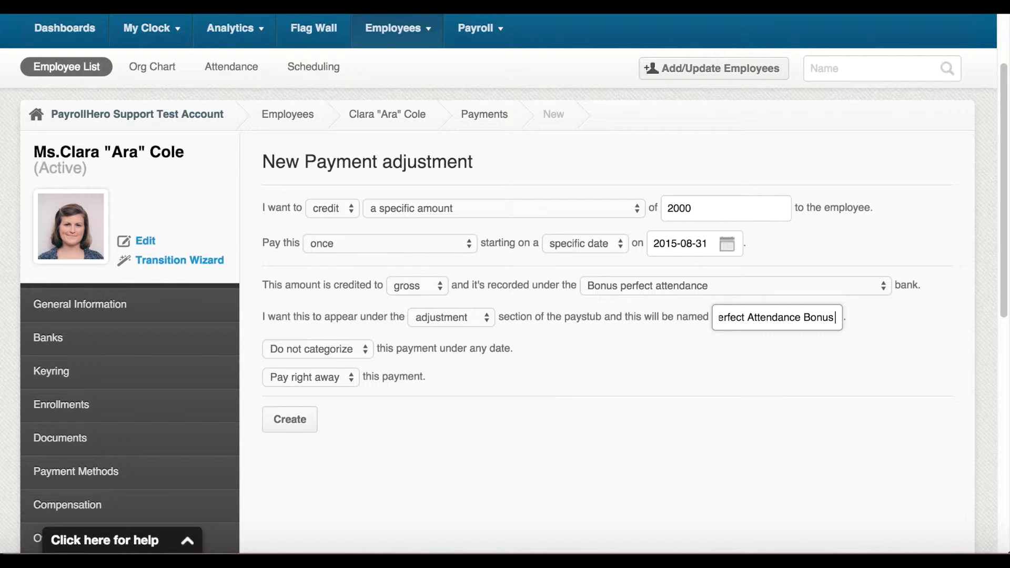
pyautogui.write(' Adjustment')
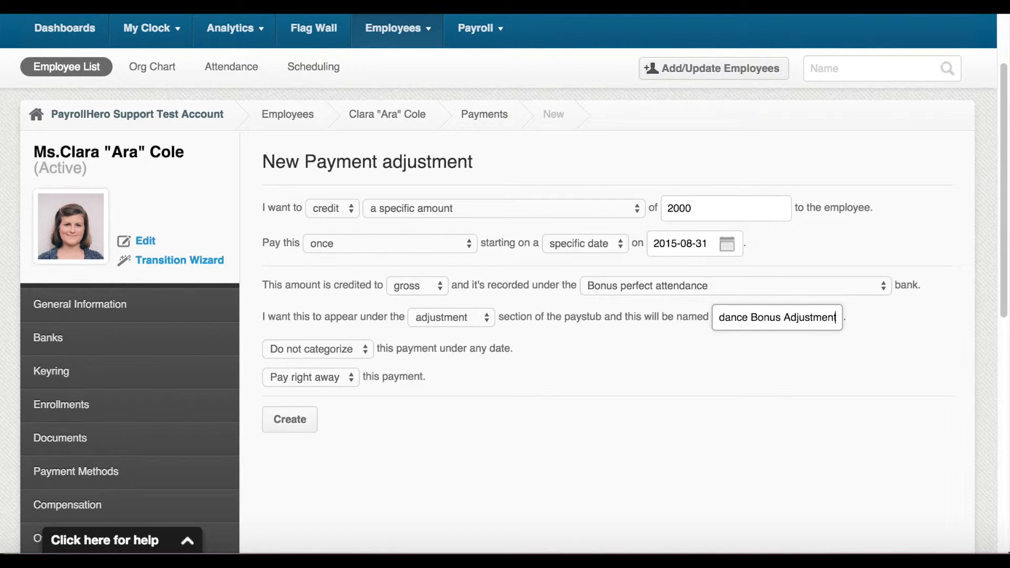
pyautogui.click(666, 394)
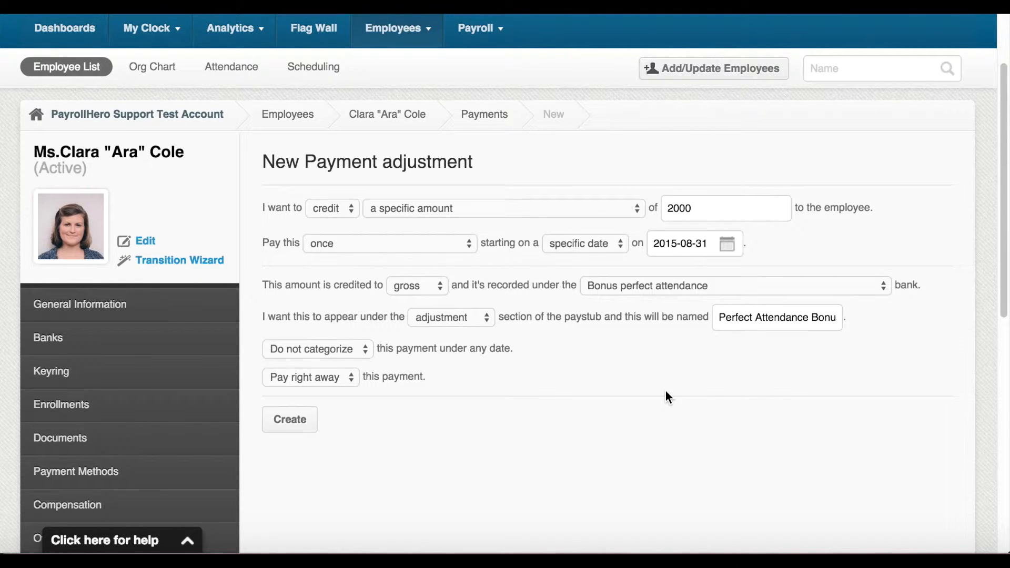
pyautogui.click(294, 421)
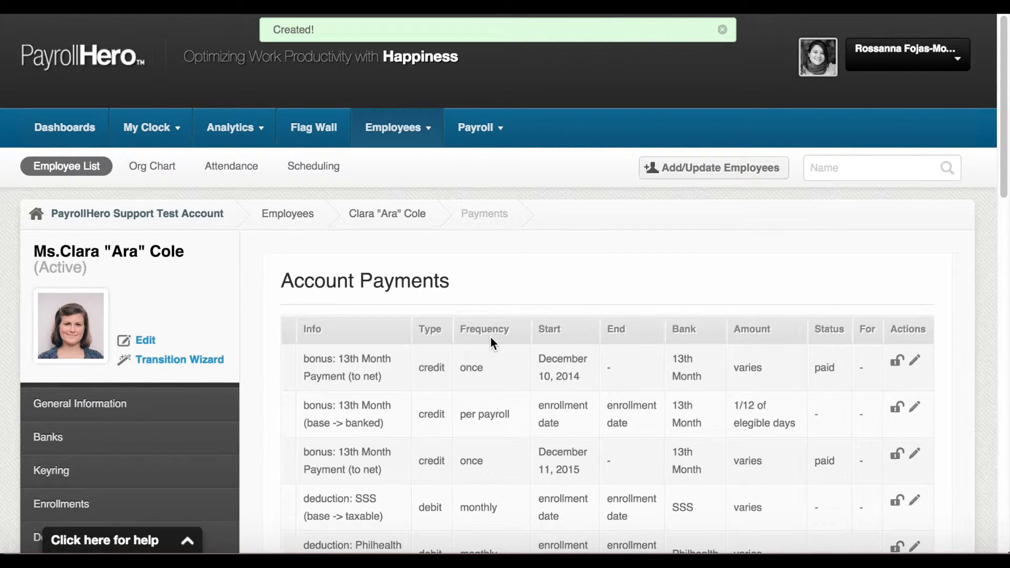
# Start a new employee payment of kind Deduction from the Employee Payments section
pyautogui.scroll(-10, 492, 343)
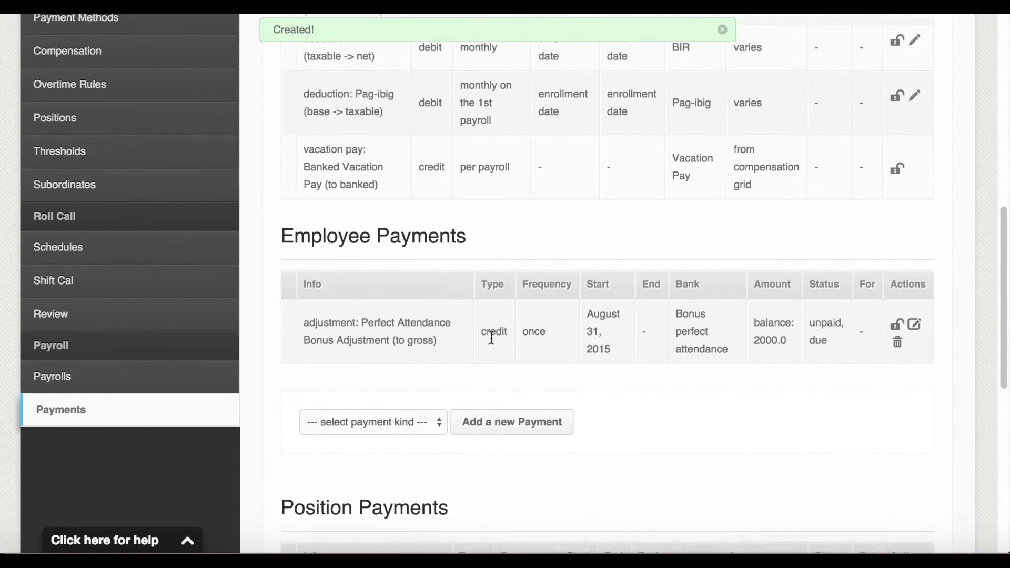
pyautogui.scroll(-1, 492, 337)
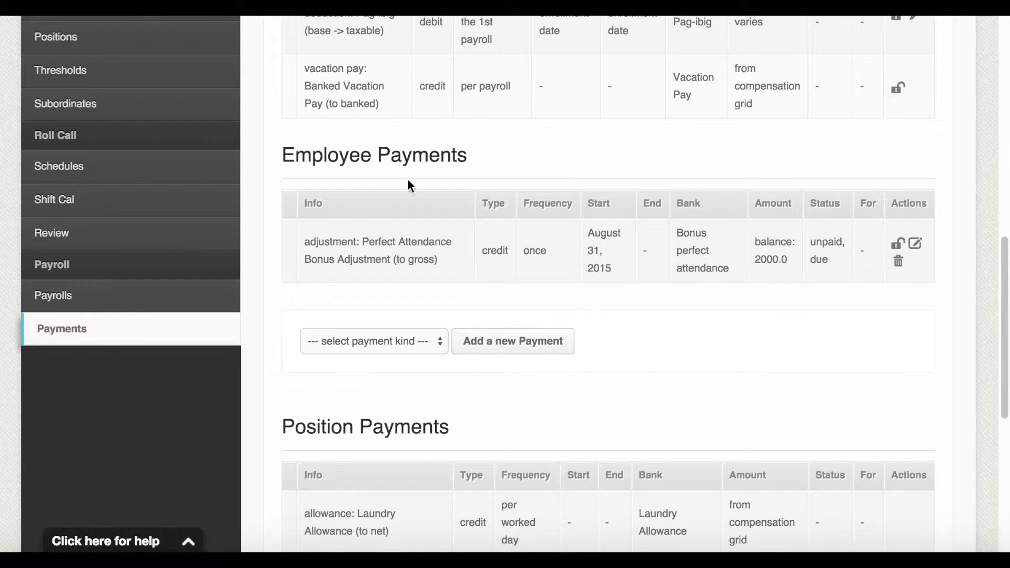
pyautogui.click(386, 345)
pyautogui.click(385, 345)
pyautogui.click(385, 346)
pyautogui.click(379, 415)
pyautogui.click(516, 343)
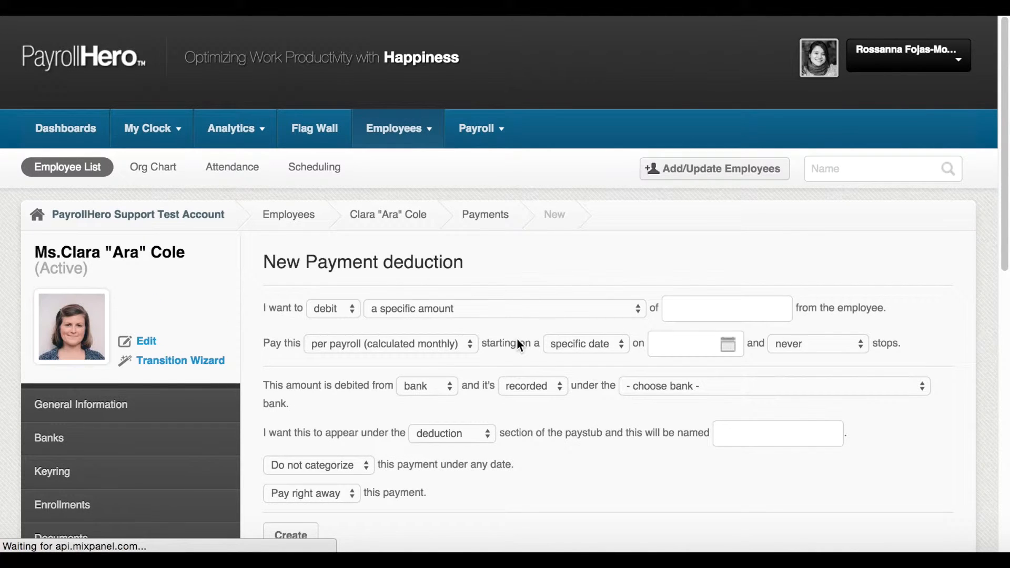
# Set the deduction to debit a specific amount of 500 once, starting on the specific date 2015-08-31
pyautogui.scroll(-3, 520, 345)
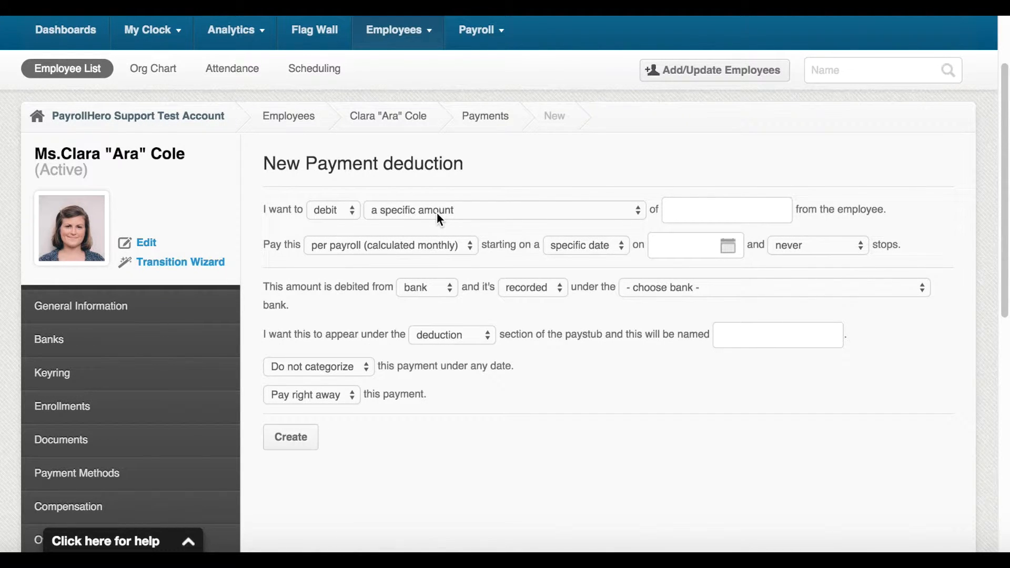
pyautogui.click(705, 207)
pyautogui.write('500')
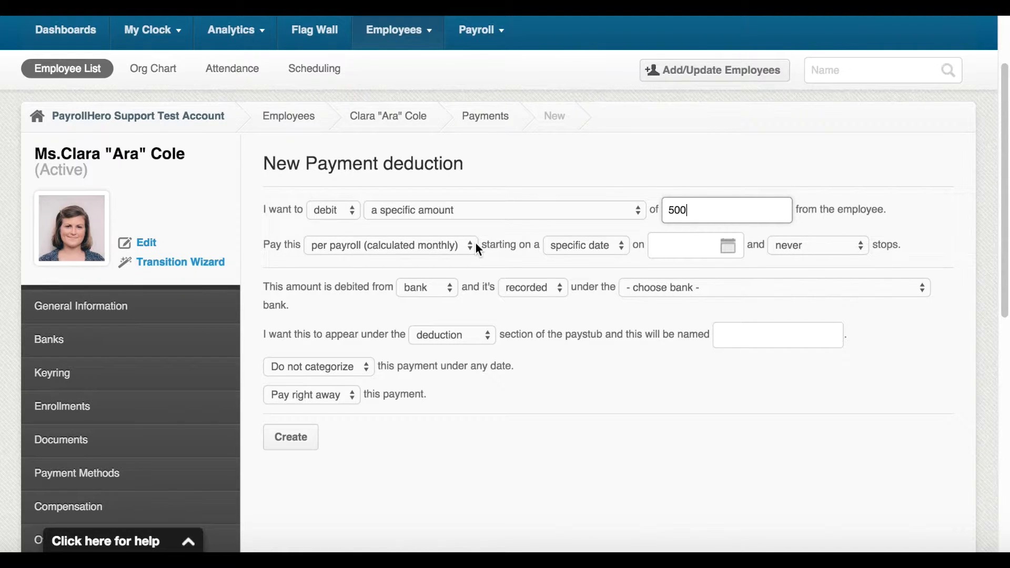
pyautogui.click(449, 246)
pyautogui.click(427, 188)
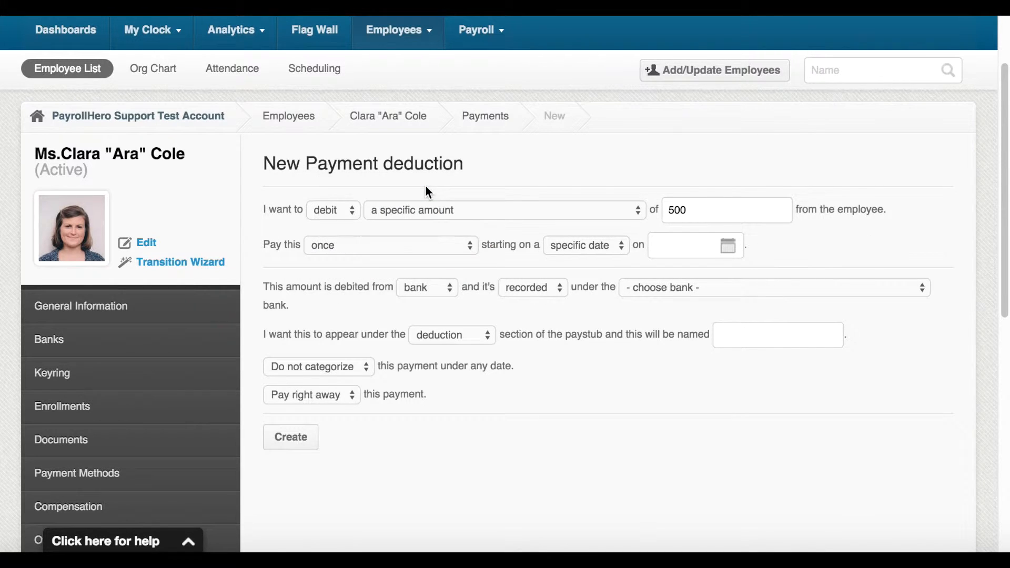
pyautogui.click(733, 246)
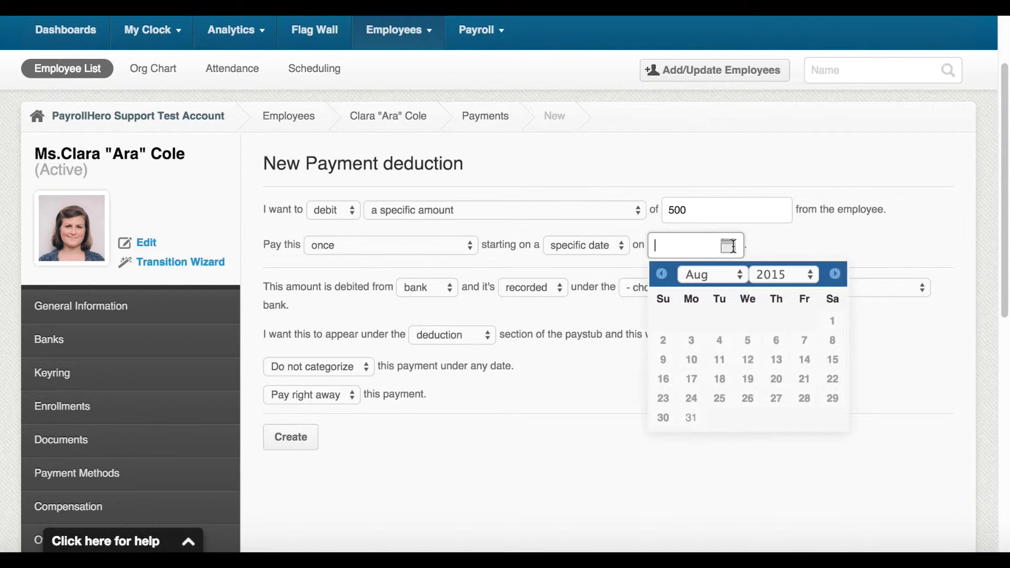
pyautogui.click(691, 417)
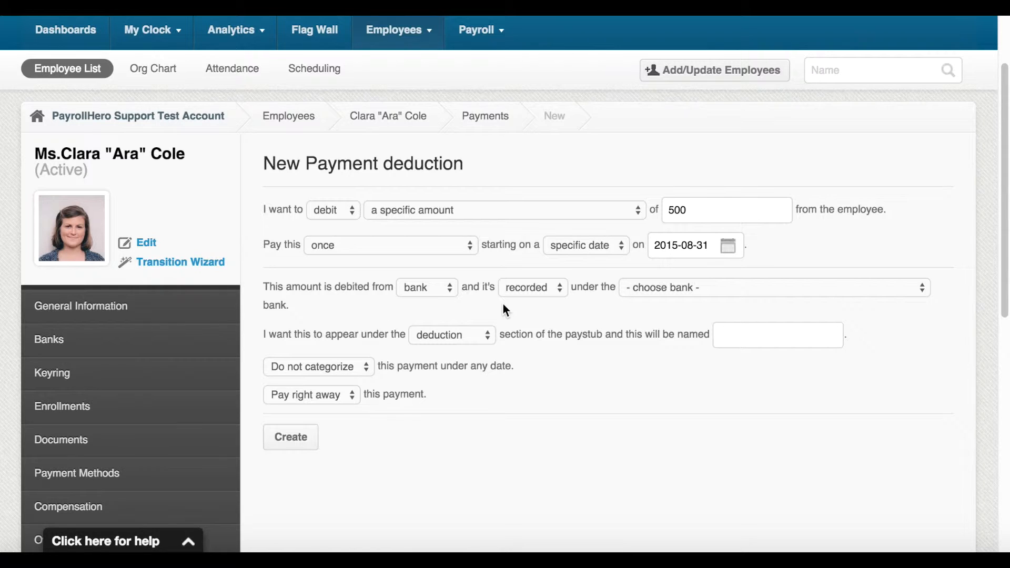
# Create the deduction, recorded under the Bicycle Loan bank and named Bicycle Loan on the paystub
pyautogui.click(703, 288)
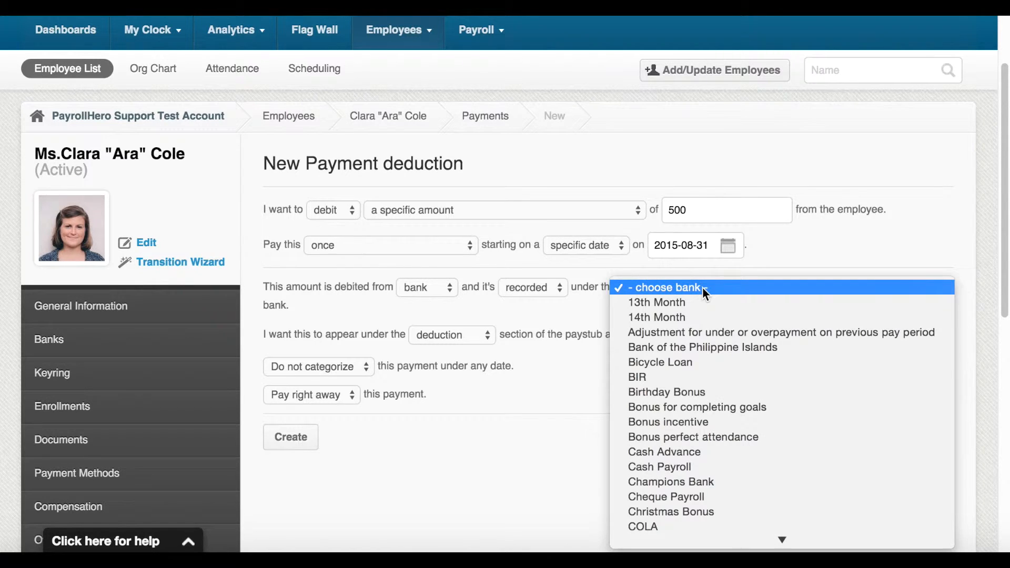
pyautogui.click(681, 362)
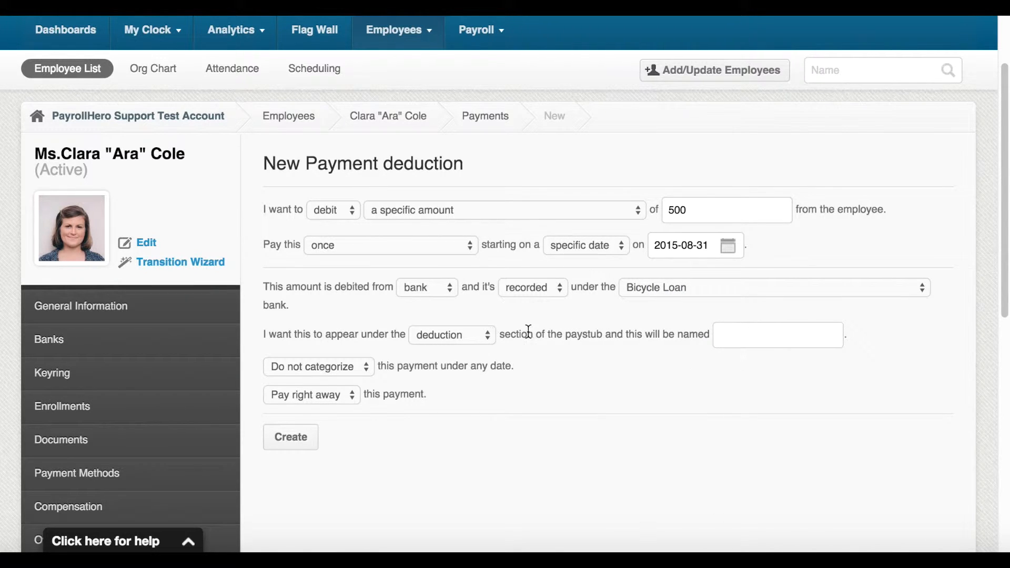
pyautogui.click(751, 345)
pyautogui.write('Bicycle Laon')
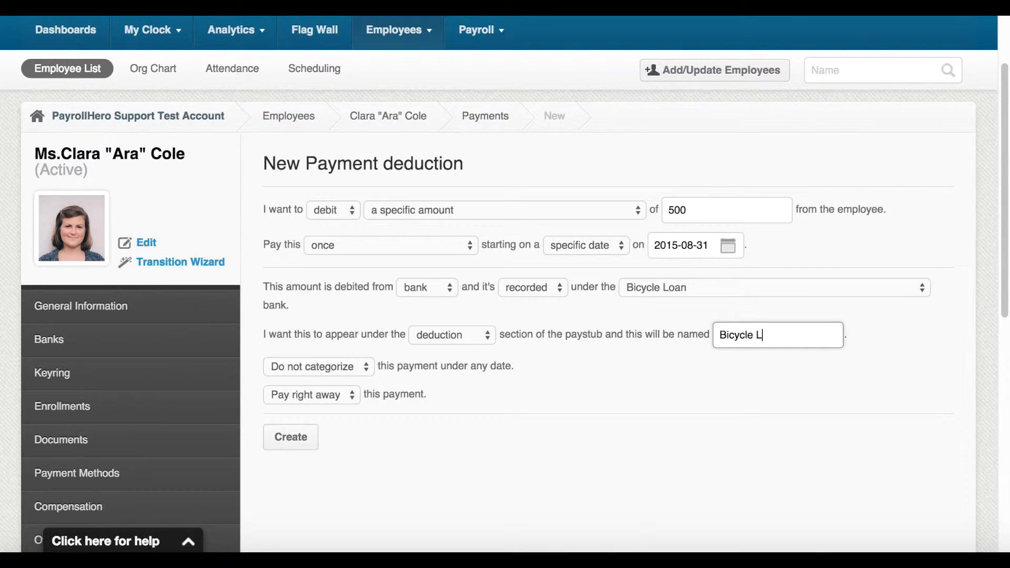
pyautogui.press('BackSpace')
pyautogui.press('BackSpace')
pyautogui.press('BackSpace')
pyautogui.write('oan')
pyautogui.click(296, 440)
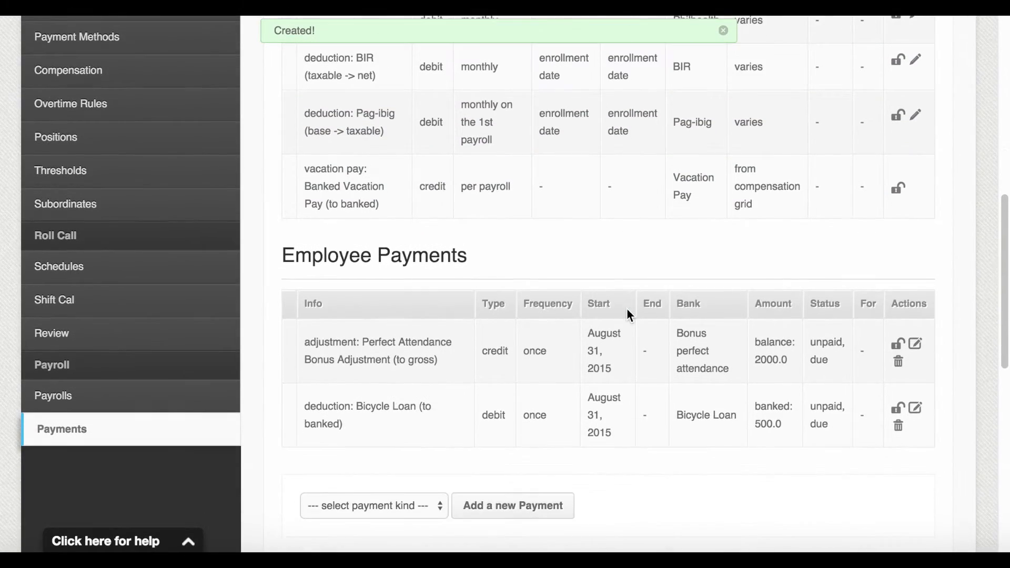
# Start a new employee payment of kind Benefit from the Employee Payments section
pyautogui.scroll(-3, 630, 316)
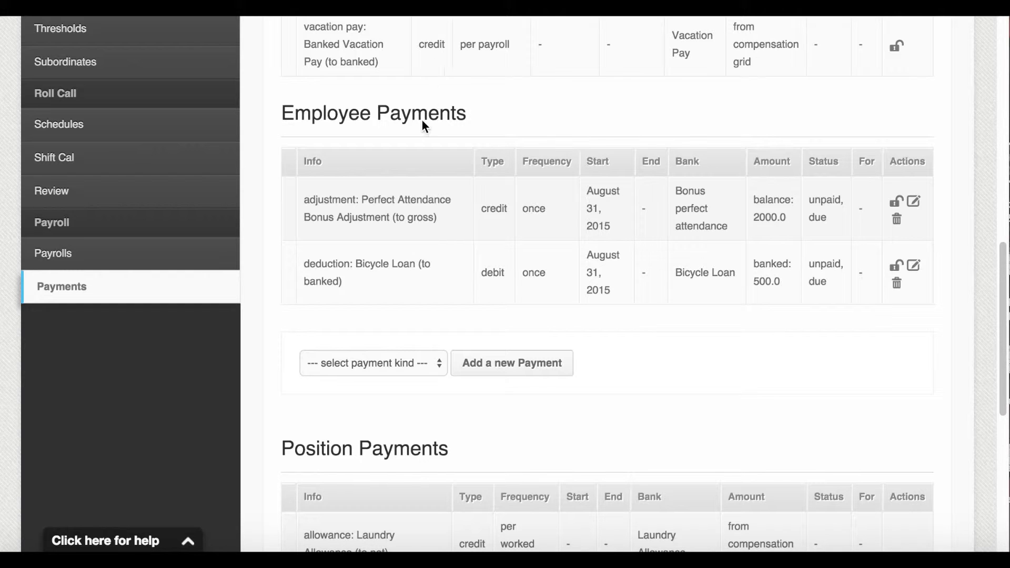
pyautogui.click(369, 363)
pyautogui.click(366, 407)
pyautogui.click(489, 365)
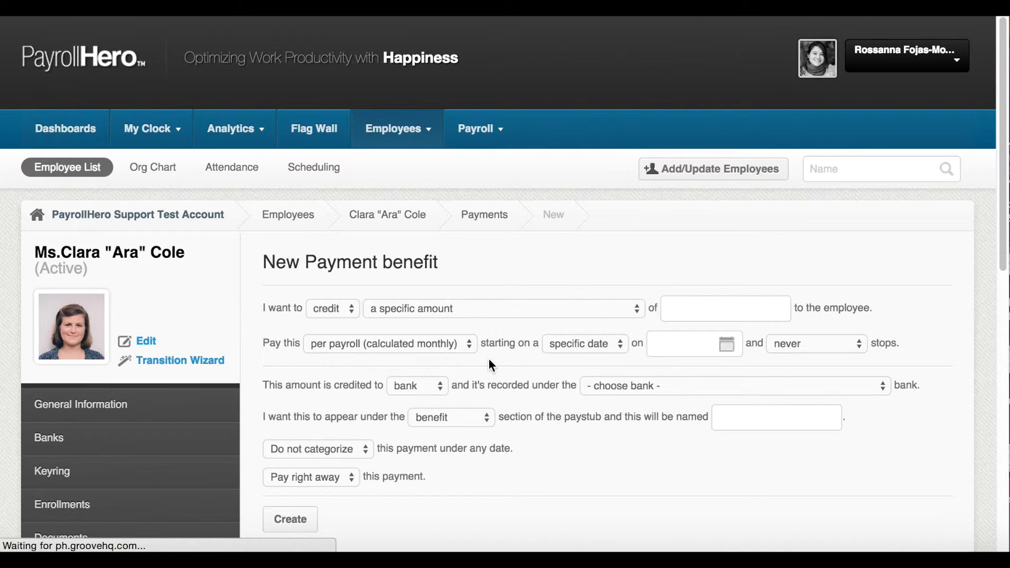
# Set the benefit to credit a specific amount of 10000 once, starting on the specific date 2015-08-31
pyautogui.scroll(-3, 489, 361)
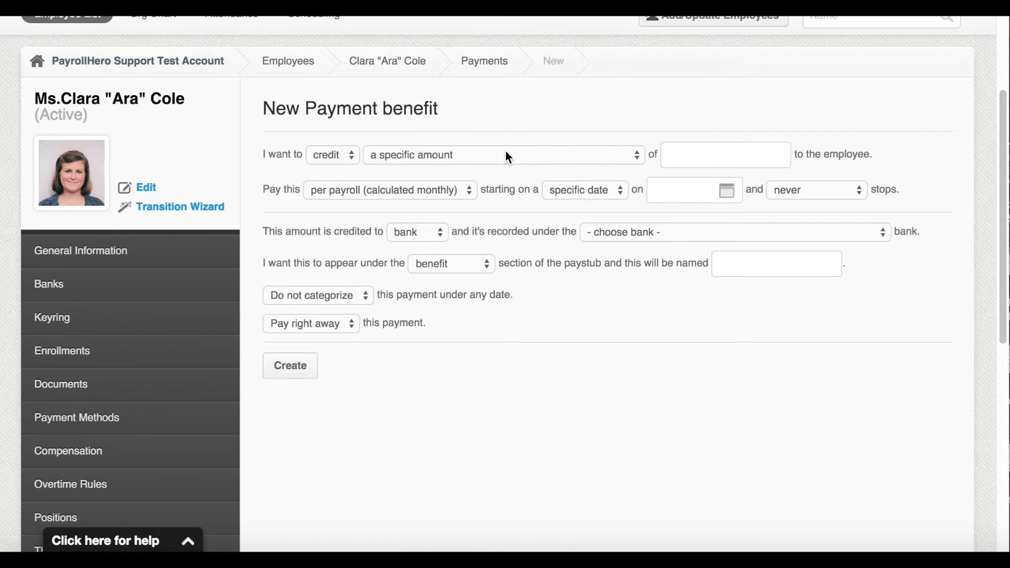
pyautogui.click(731, 166)
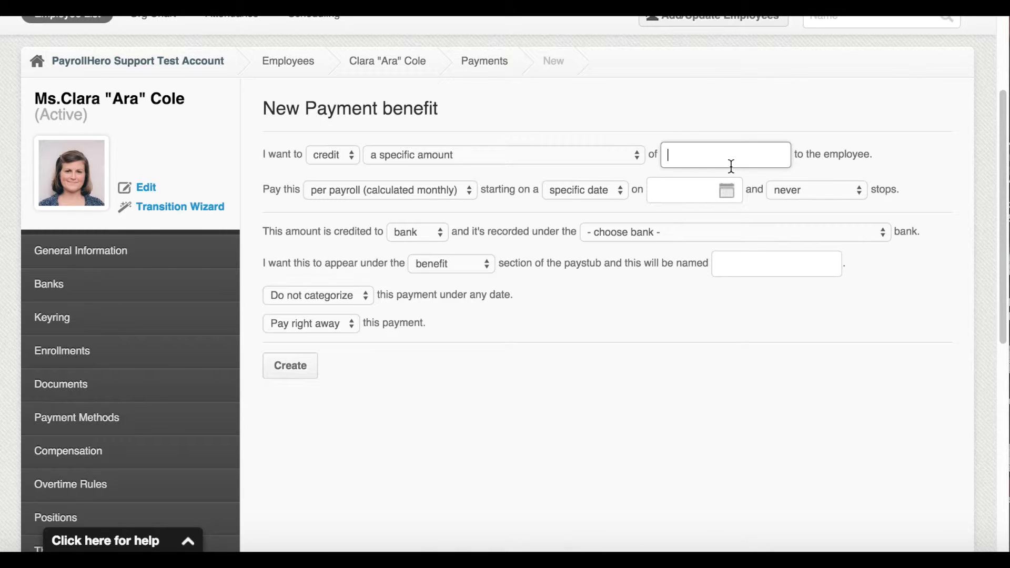
pyautogui.write('10000')
pyautogui.click(447, 188)
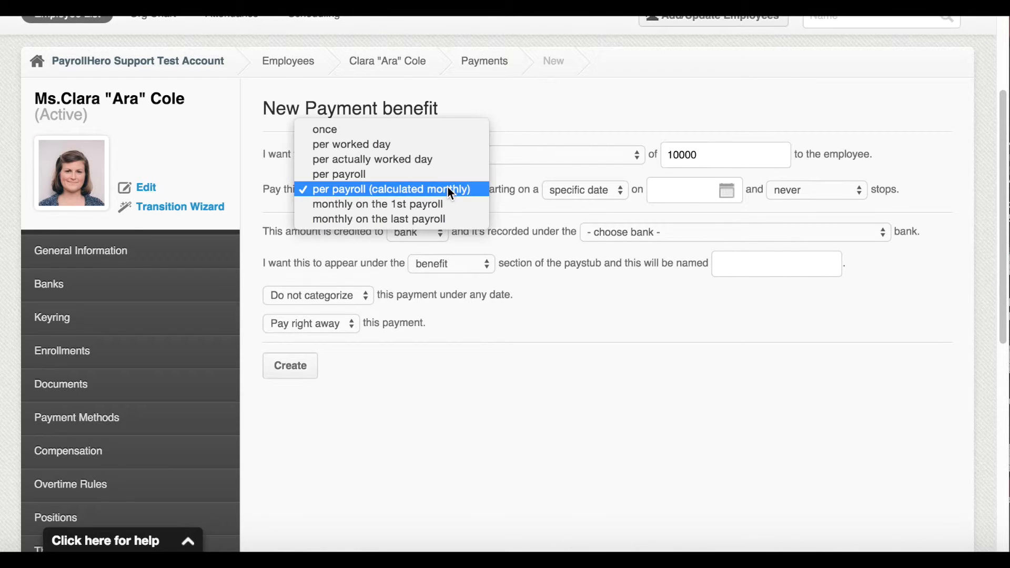
pyautogui.click(387, 130)
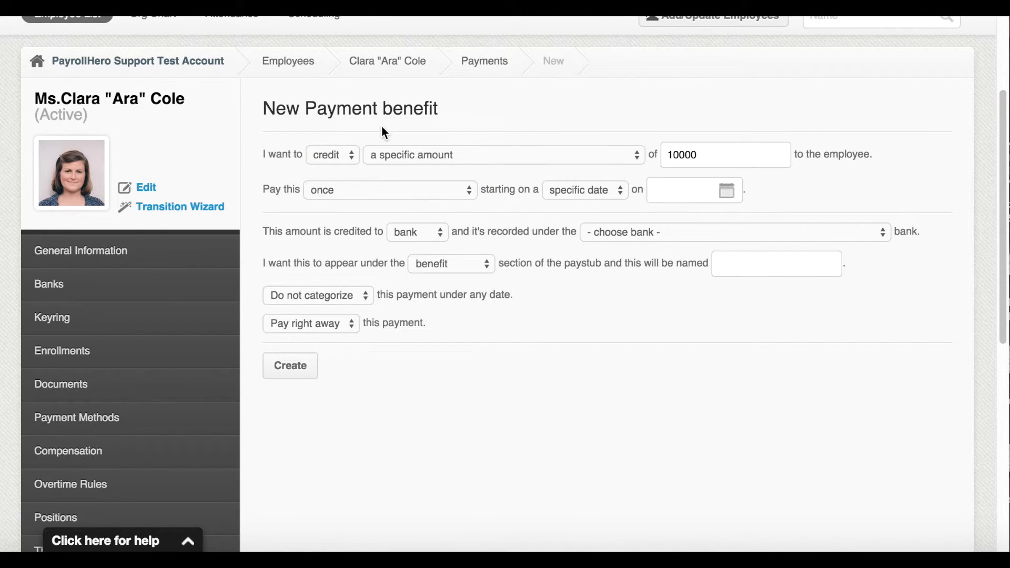
pyautogui.click(728, 191)
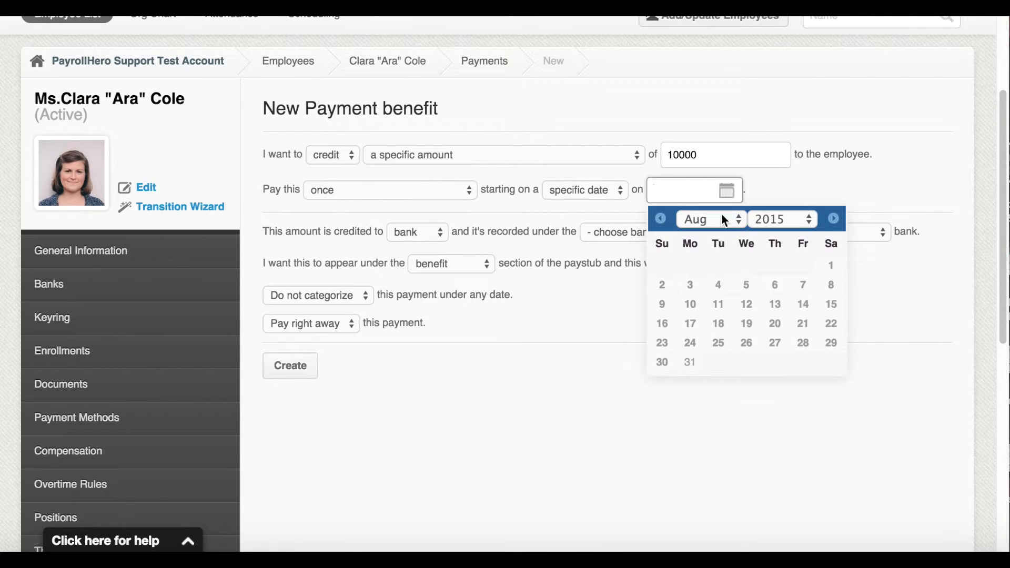
pyautogui.click(691, 362)
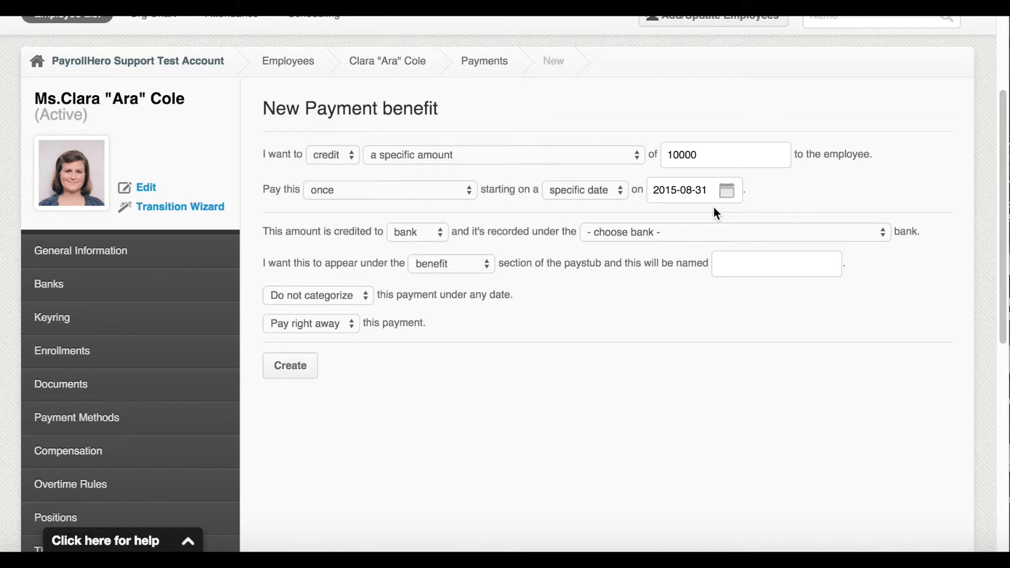
# Credit the benefit amount to gross and record it under the Extended Medical Insurance bank
pyautogui.click(415, 233)
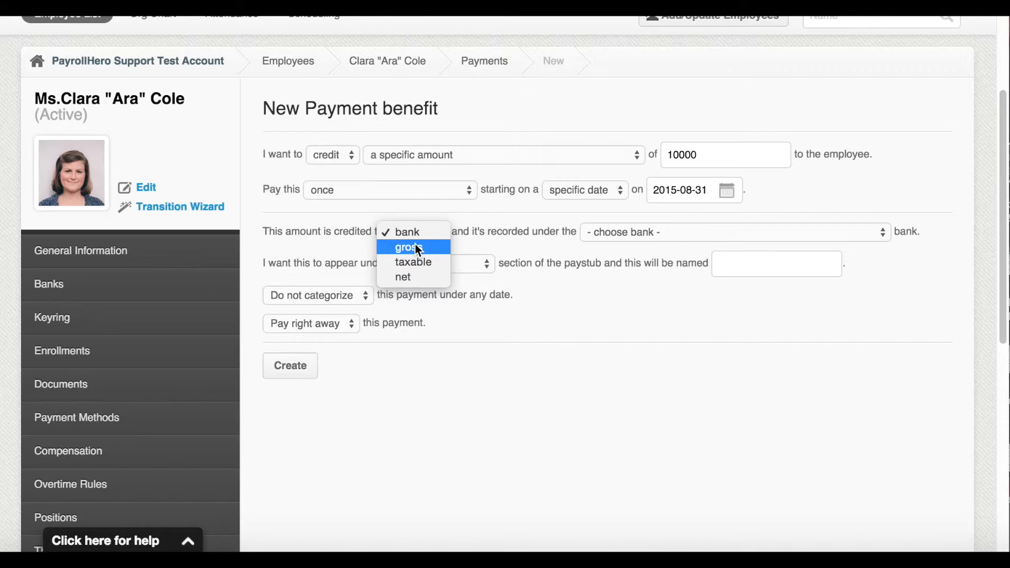
pyautogui.click(416, 245)
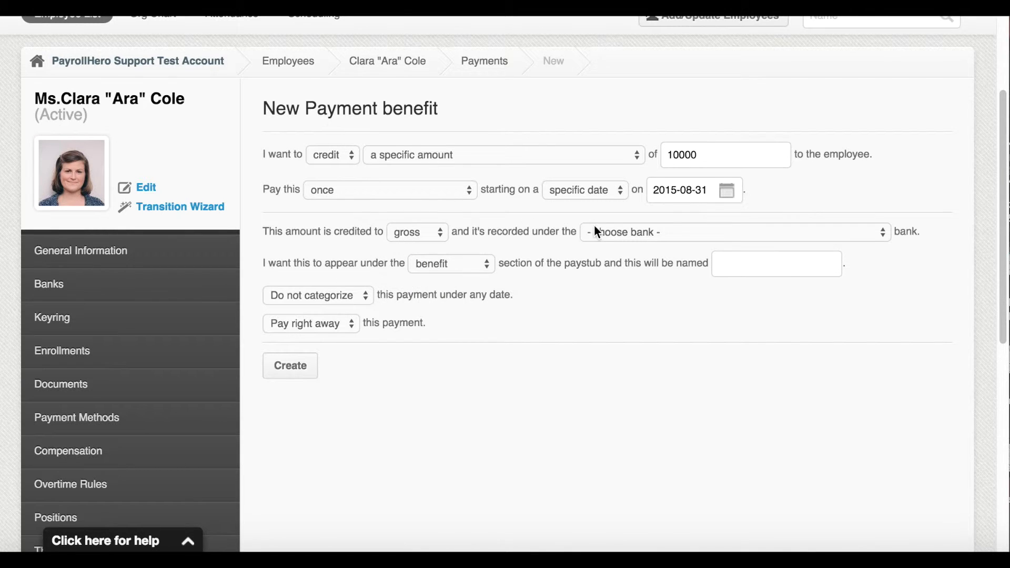
pyautogui.click(618, 237)
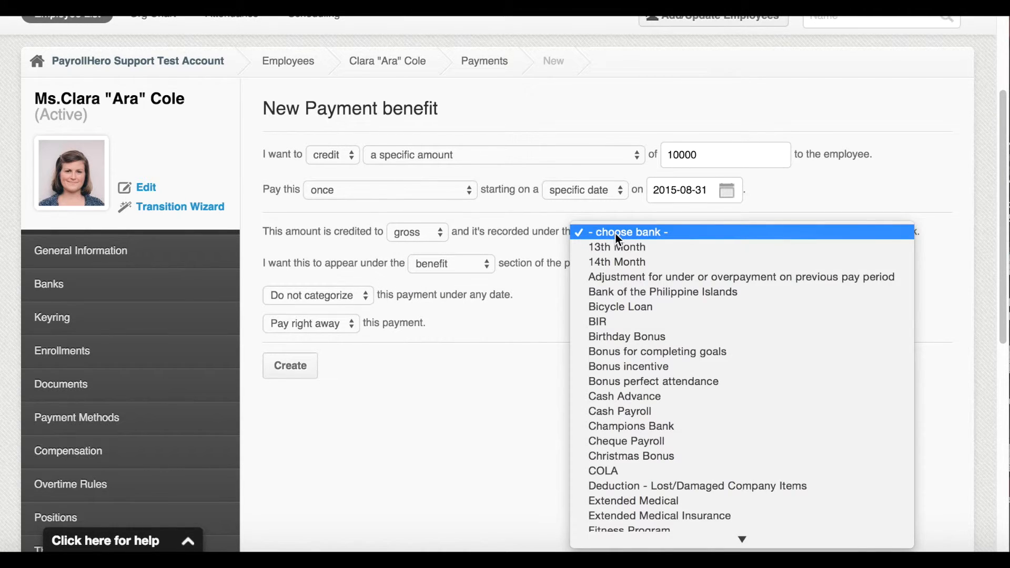
pyautogui.scroll(-3, 656, 355)
pyautogui.scroll(-2, 656, 355)
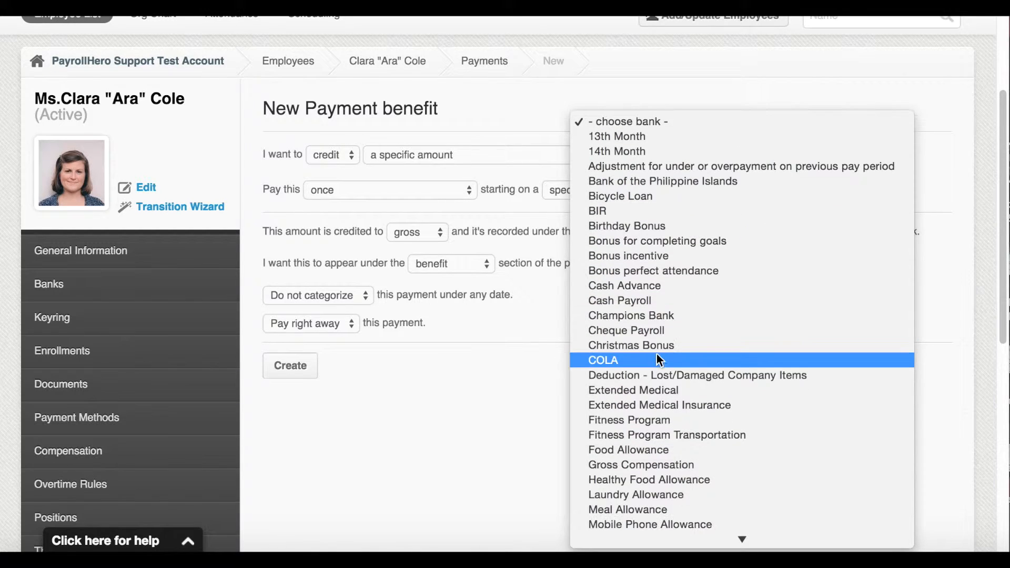
pyautogui.click(651, 405)
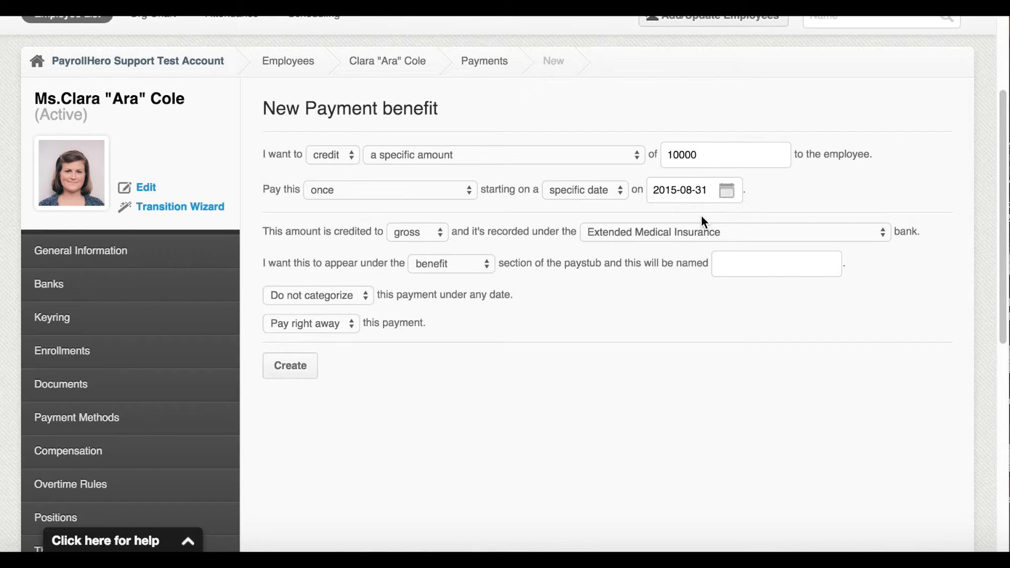
# Name the benefit Medical Benefit on the paystub and create the payment
pyautogui.click(753, 262)
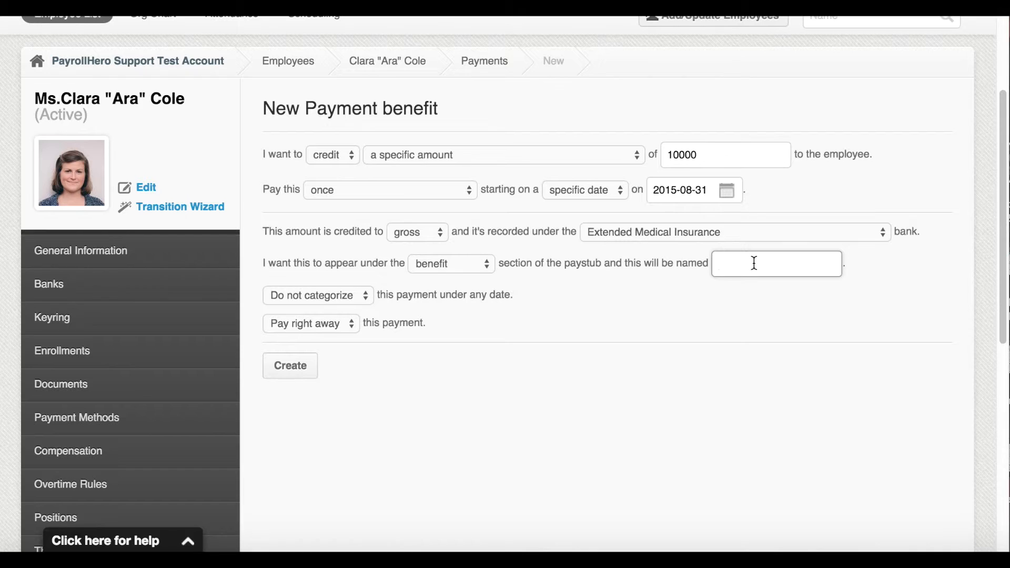
pyautogui.write('Medical Benefit')
pyautogui.click(294, 367)
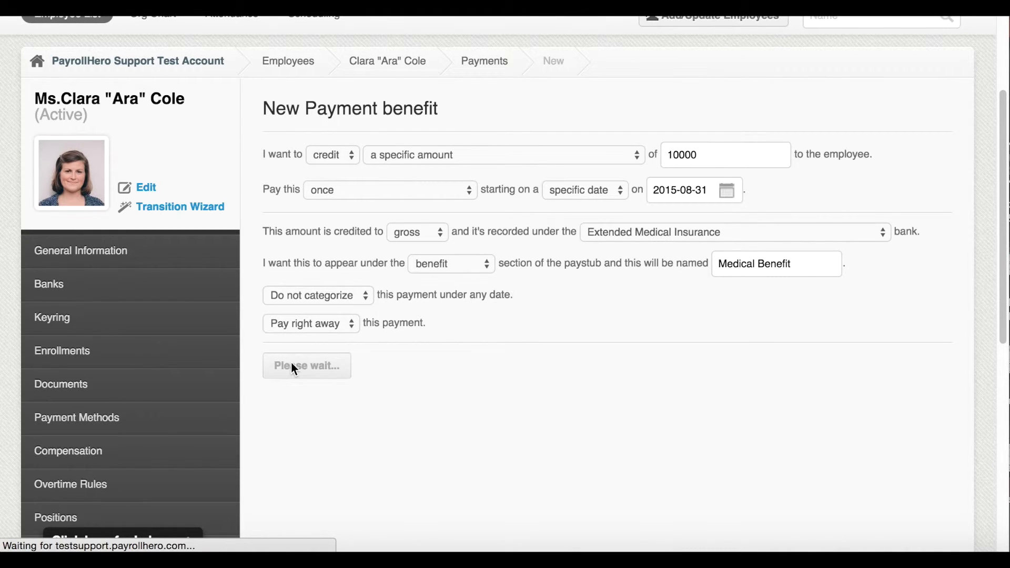
# Start a new employee payment of kind Miscellaneous from the Employee Payments section
pyautogui.scroll(-7, 500, 298)
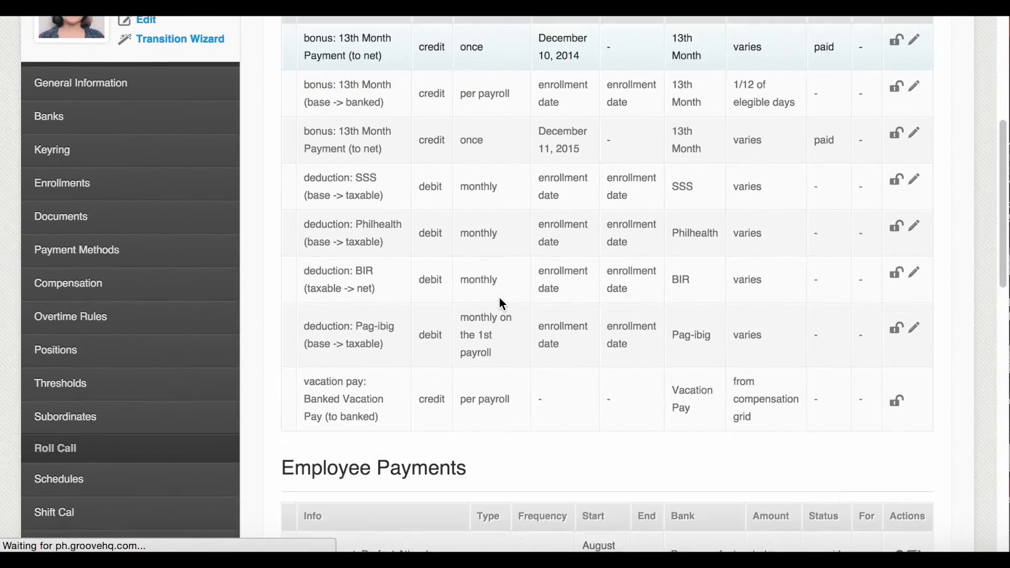
pyautogui.scroll(-7, 500, 298)
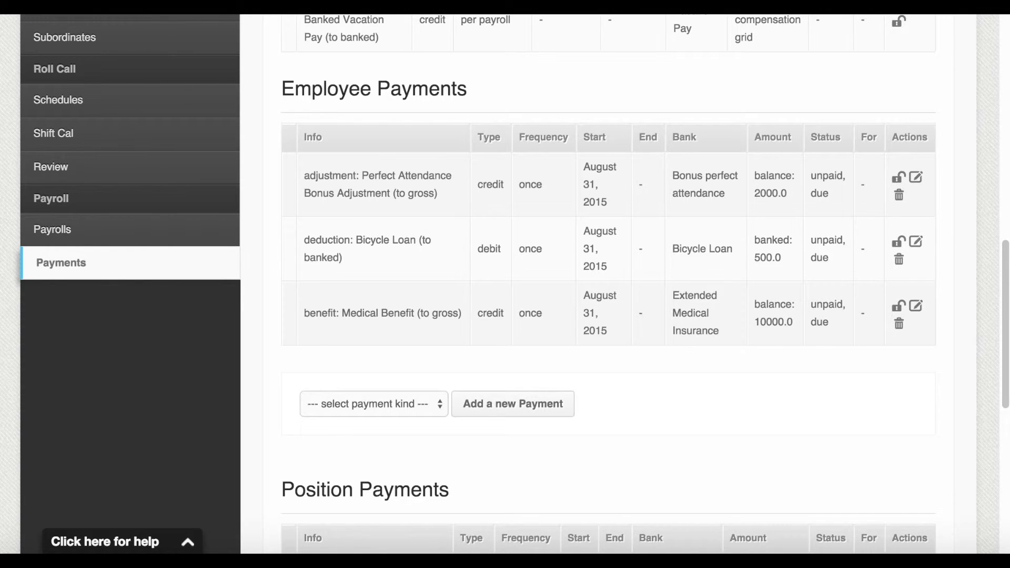
pyautogui.scroll(-3, 399, 202)
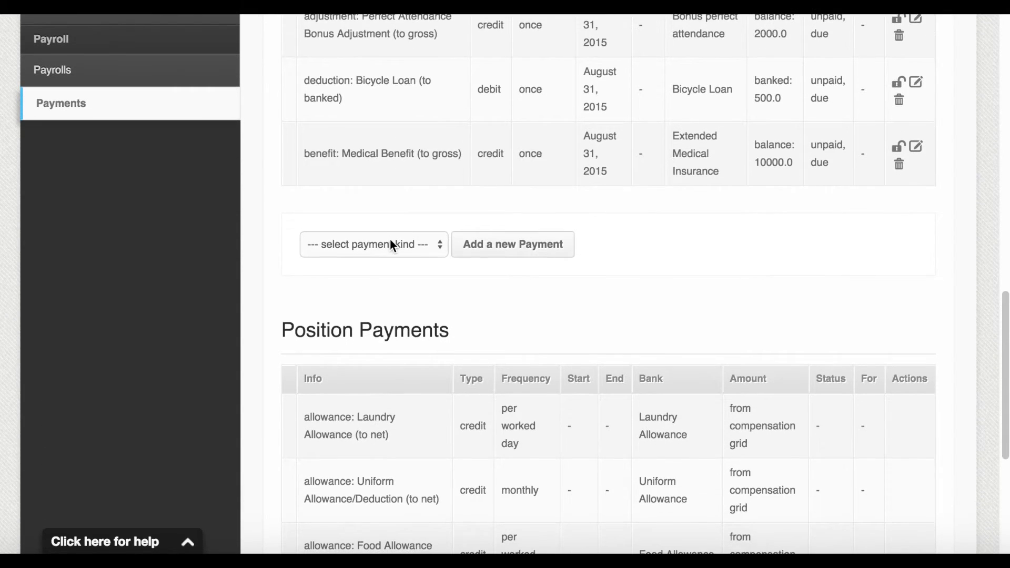
pyautogui.click(391, 244)
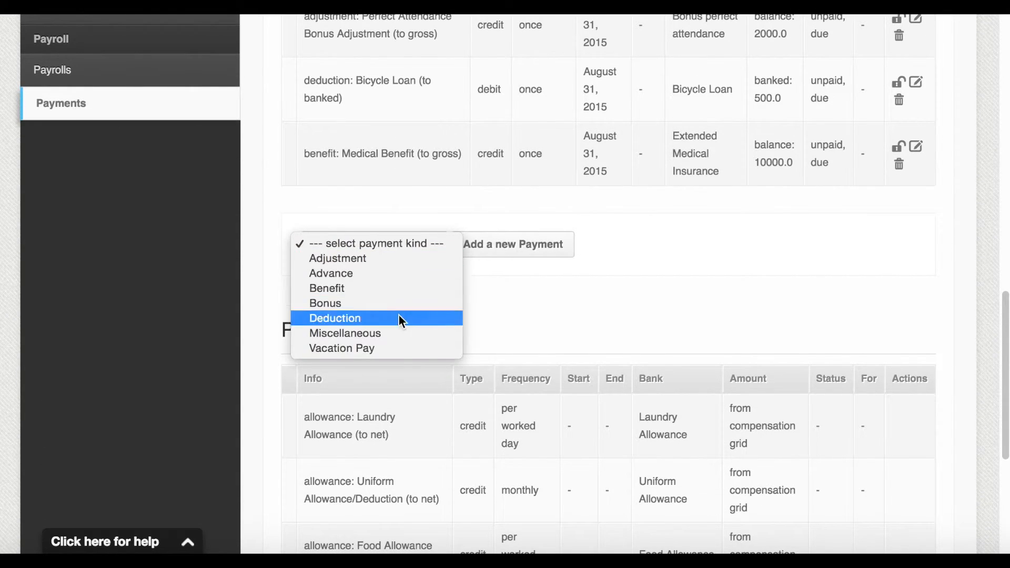
pyautogui.click(397, 333)
pyautogui.click(534, 249)
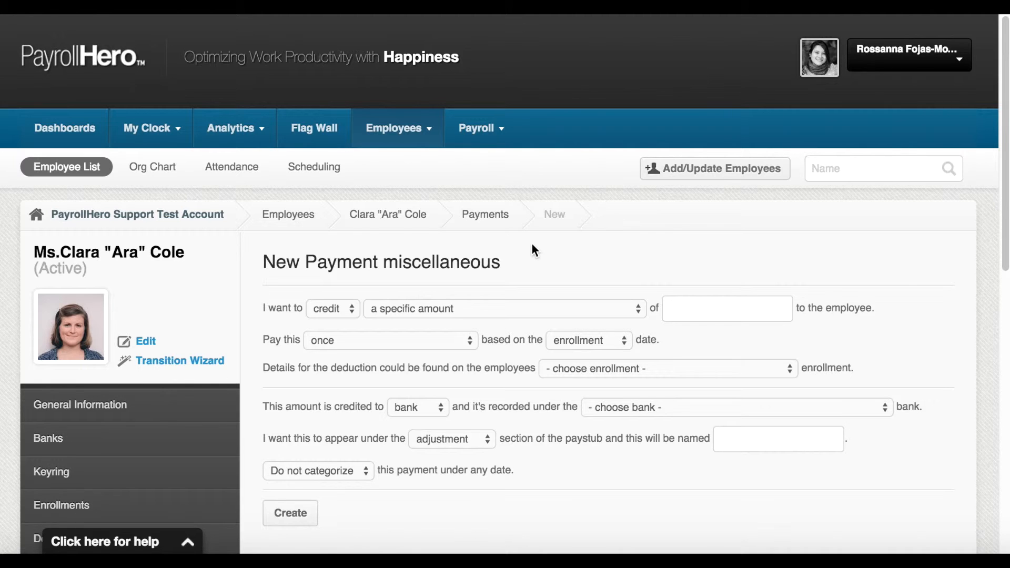
# Set the miscellaneous payment to credit a specific amount of 1000 once, starting on the specific date 2015-08-31
pyautogui.scroll(-3, 532, 245)
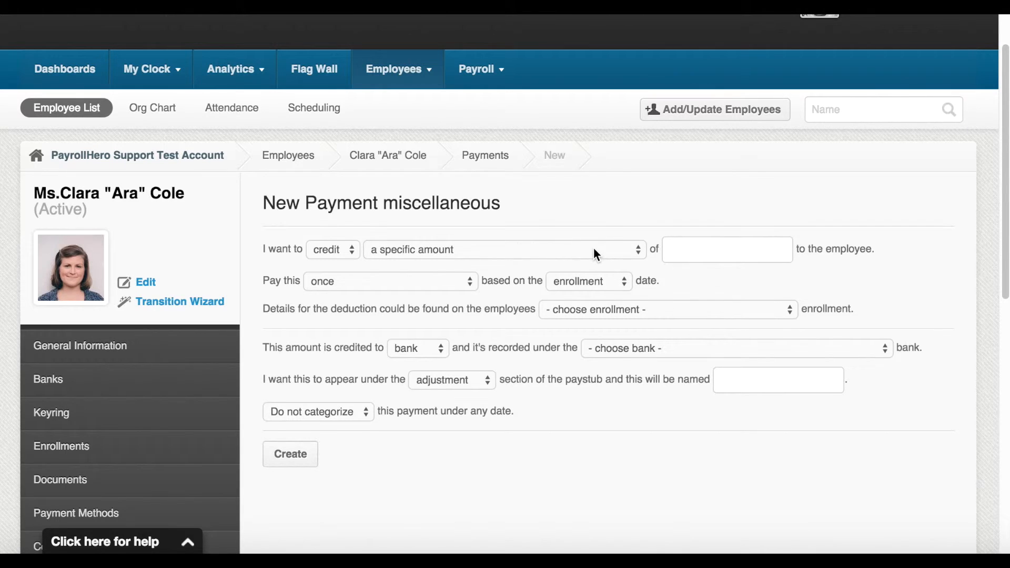
pyautogui.click(680, 255)
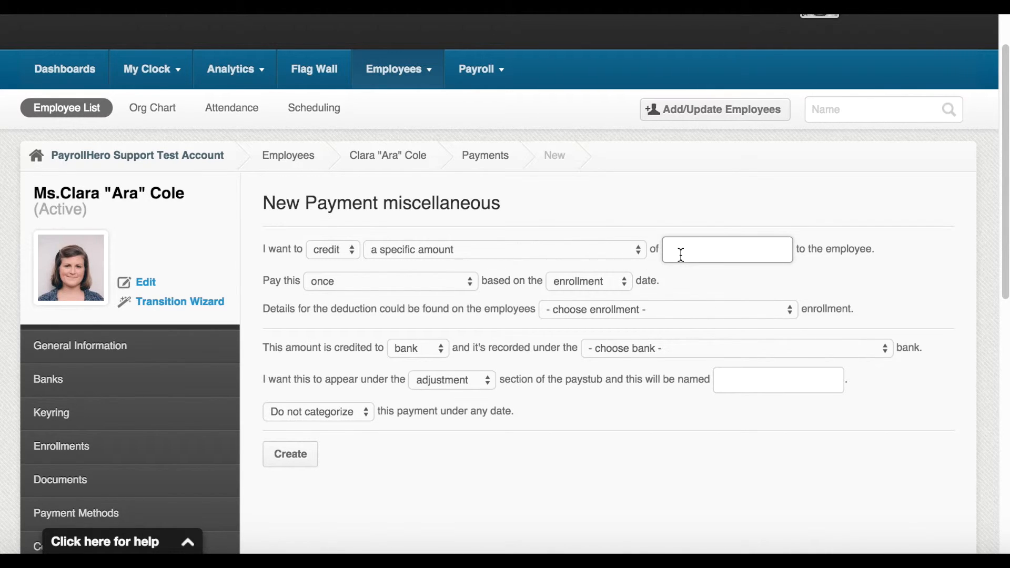
pyautogui.write('1000')
pyautogui.click(609, 280)
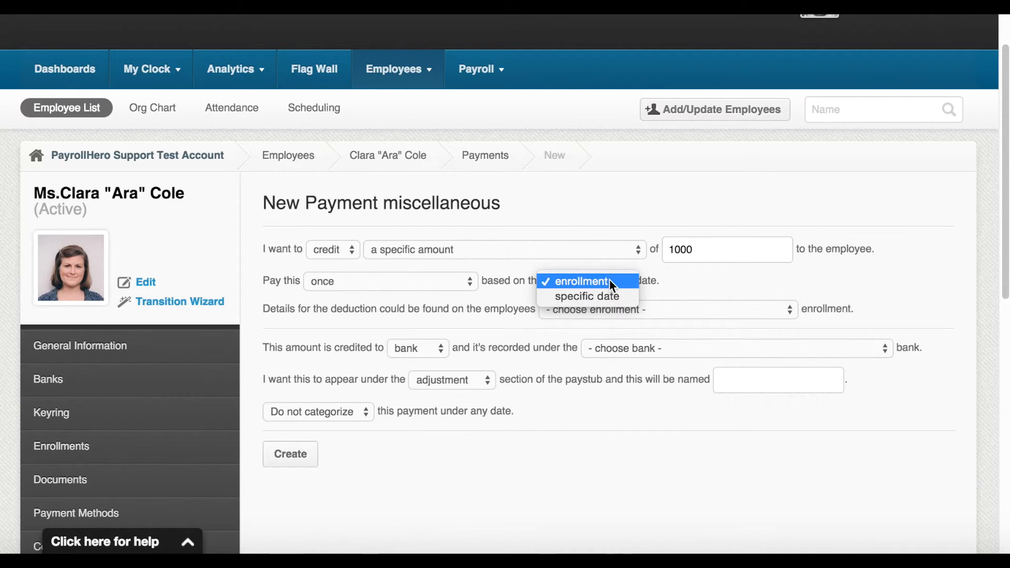
pyautogui.press('Escape')
pyautogui.click(610, 296)
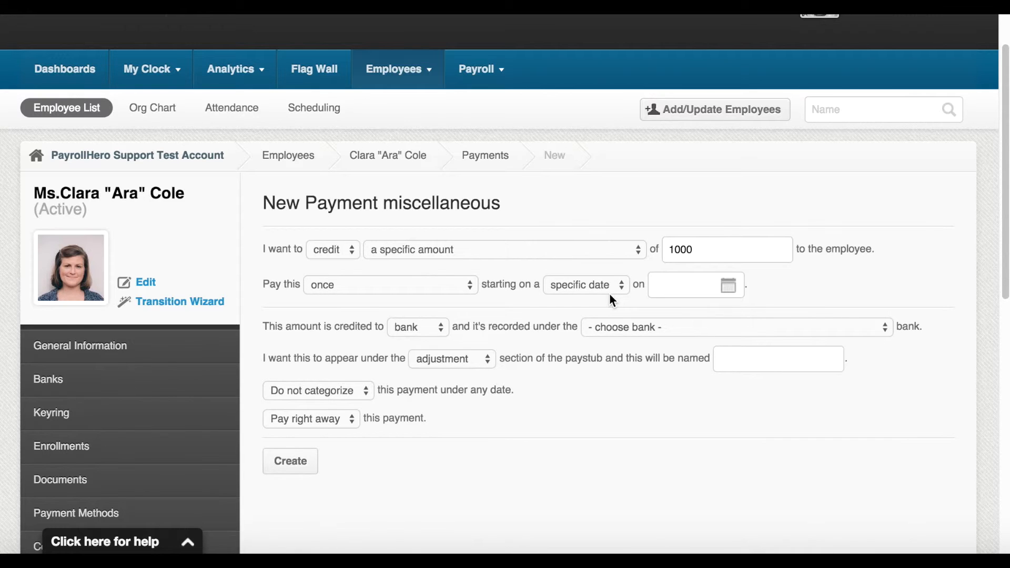
pyautogui.click(728, 285)
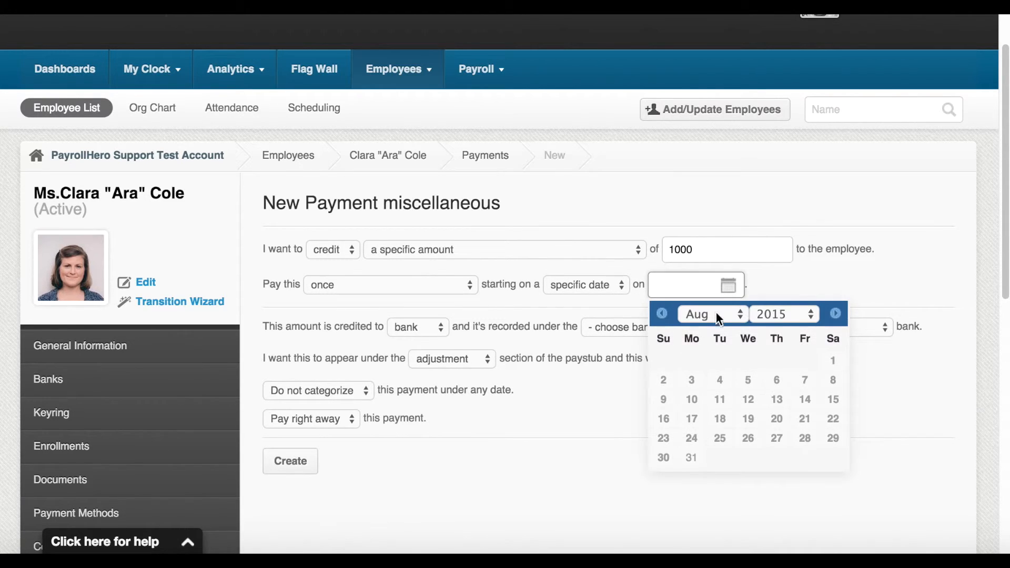
pyautogui.click(690, 459)
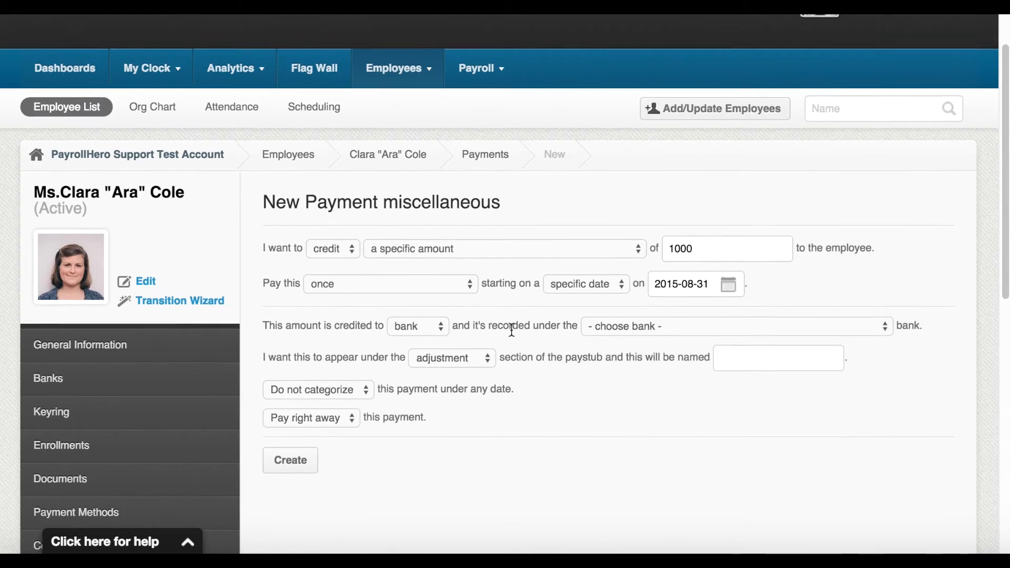
# Credit the miscellaneous amount to net and record it under the Tips bank
pyautogui.scroll(-3, 511, 330)
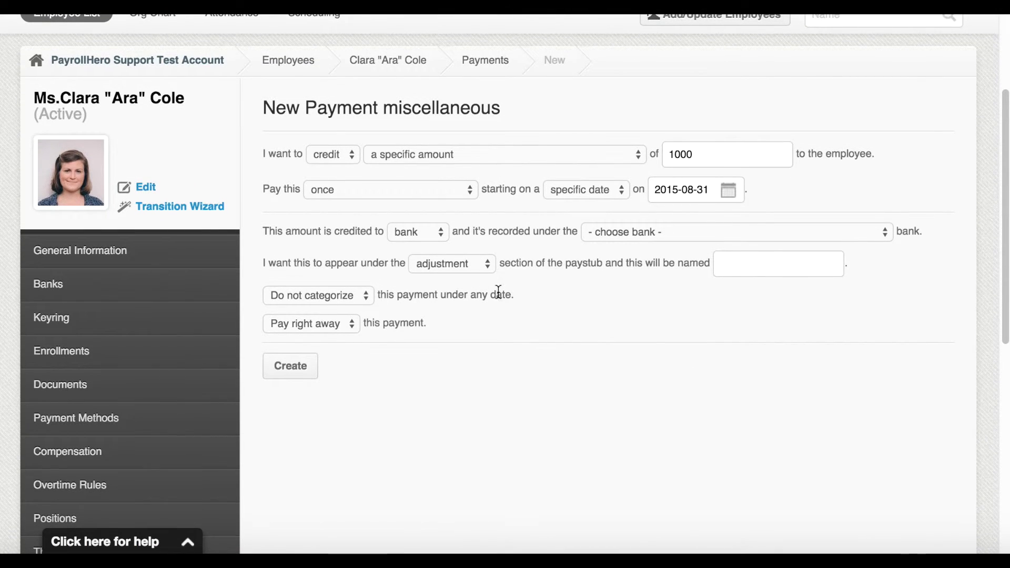
pyautogui.click(408, 236)
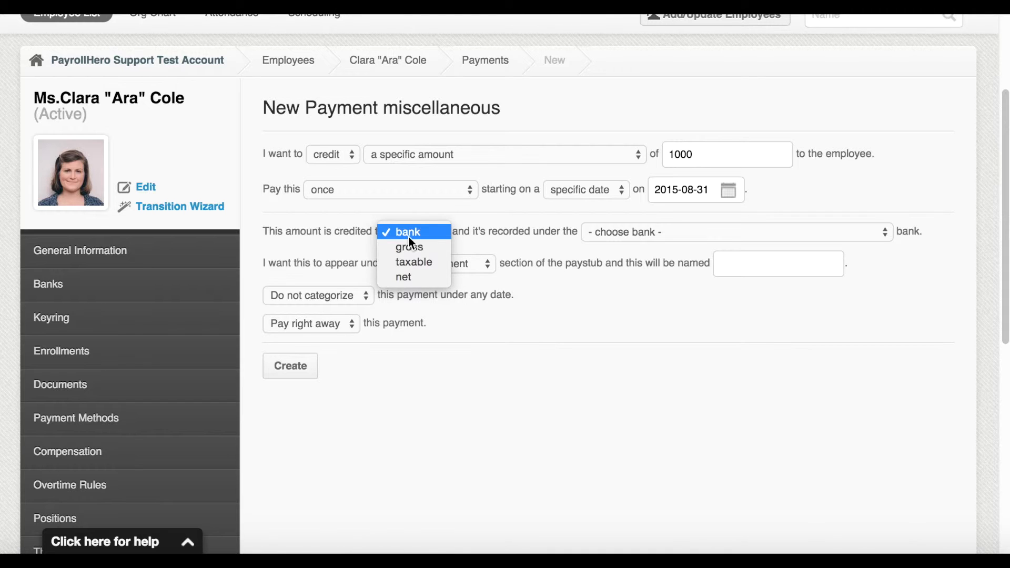
pyautogui.click(413, 277)
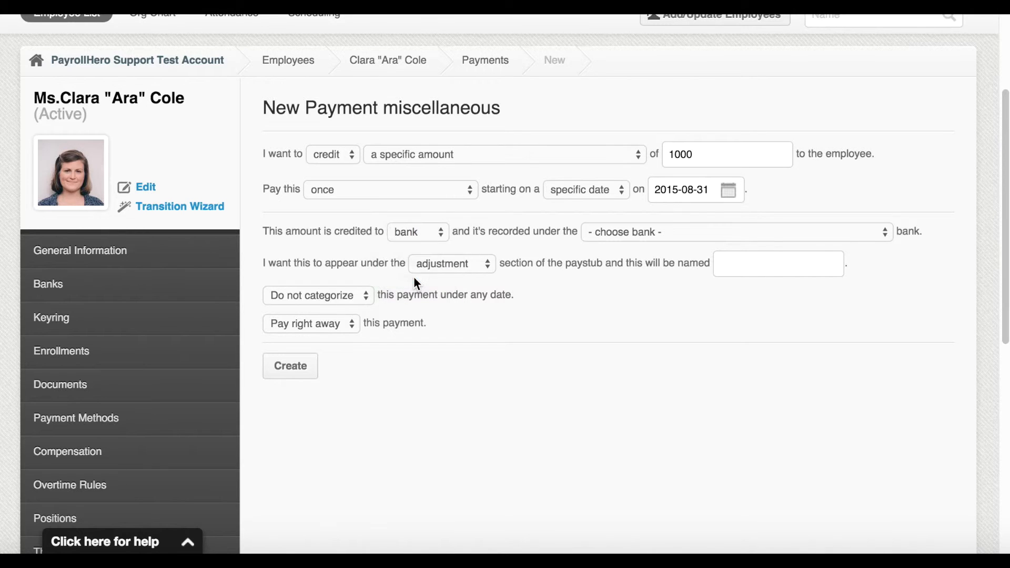
pyautogui.click(646, 232)
pyautogui.scroll(-5, 704, 337)
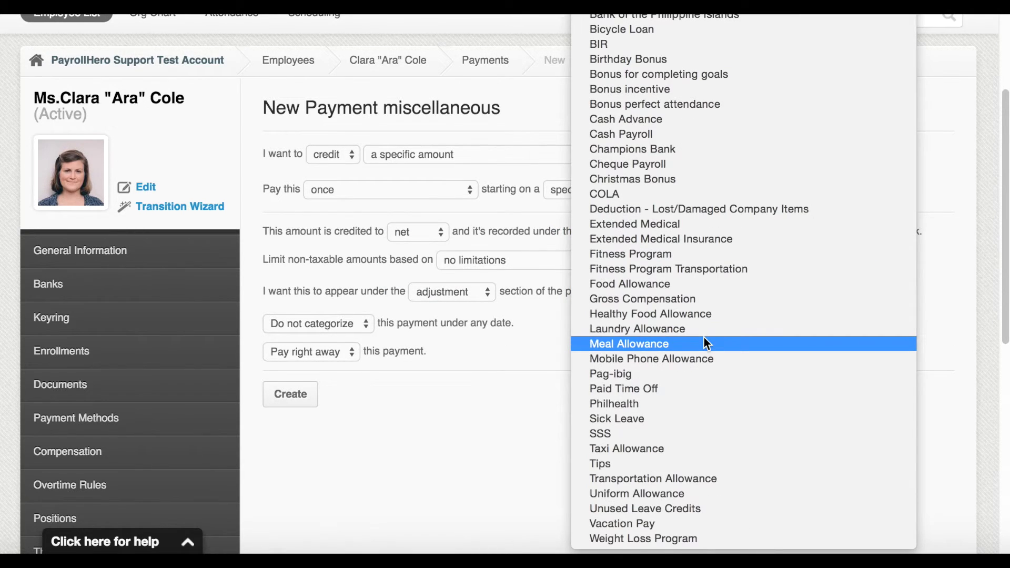
pyautogui.click(626, 459)
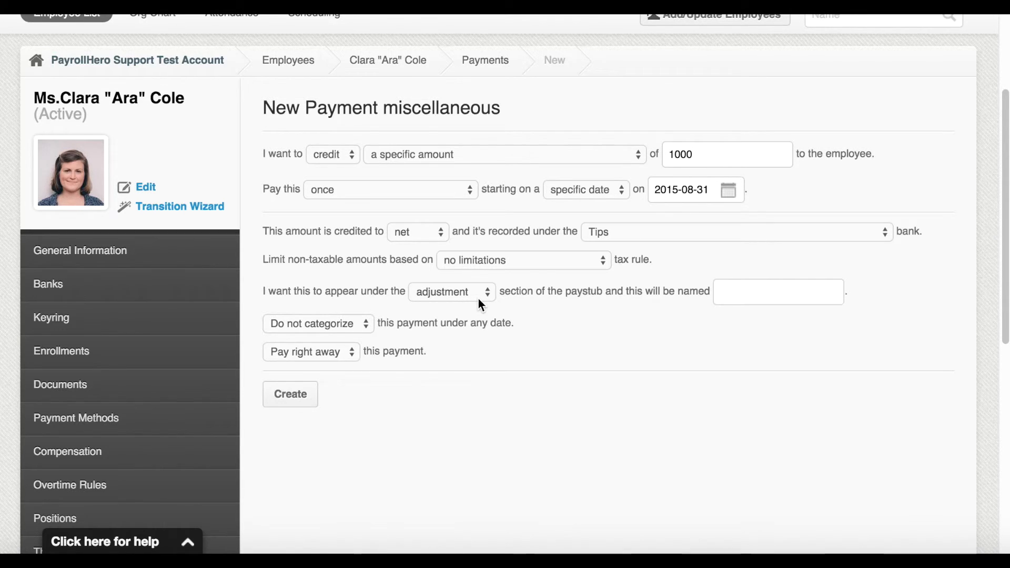
# Place the miscellaneous payment under the benefit section of the paystub, name it Tip and create it
pyautogui.click(452, 289)
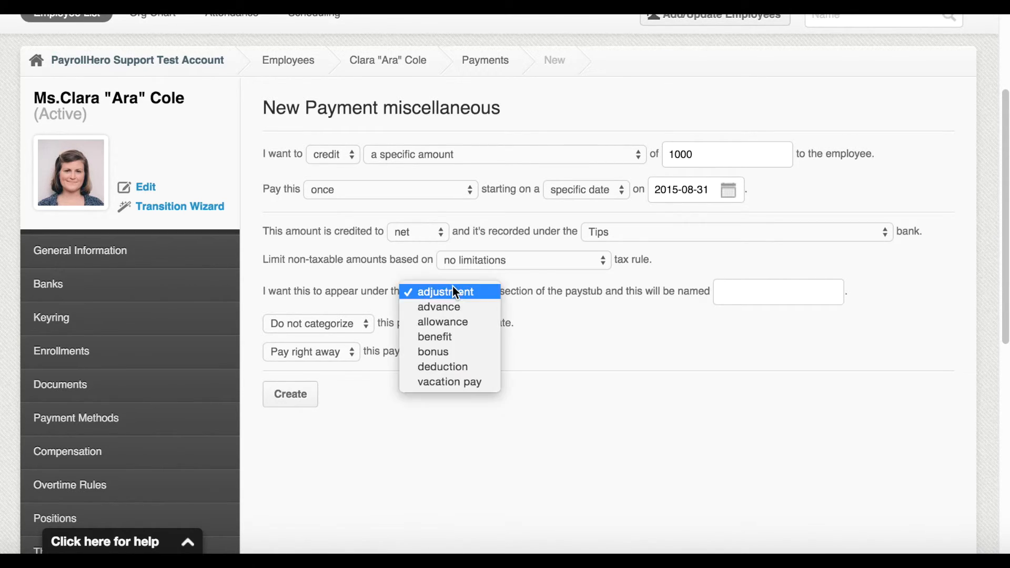
pyautogui.press('Escape')
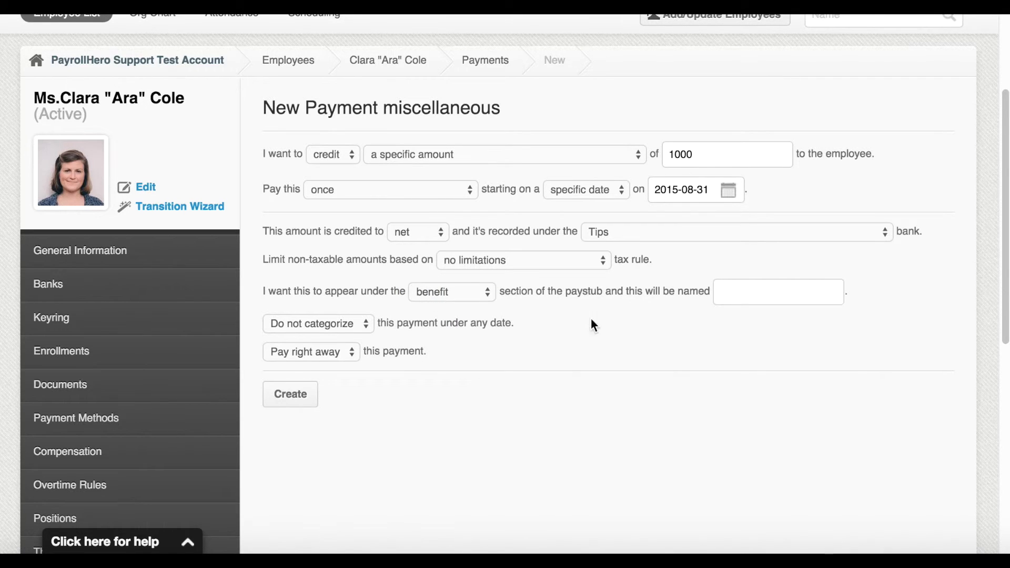
pyautogui.click(763, 293)
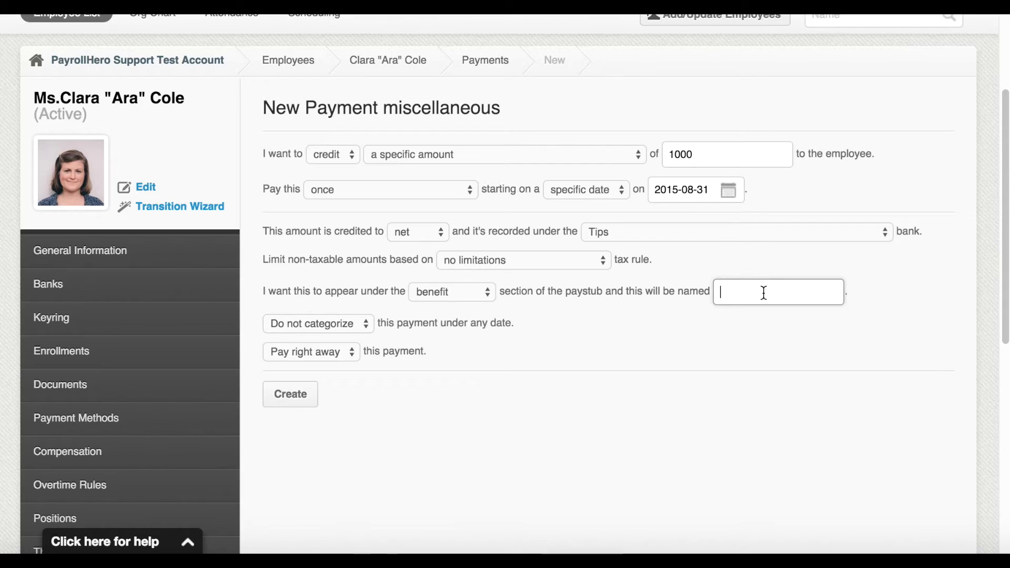
pyautogui.write('T')
pyautogui.write('ip')
pyautogui.click(297, 398)
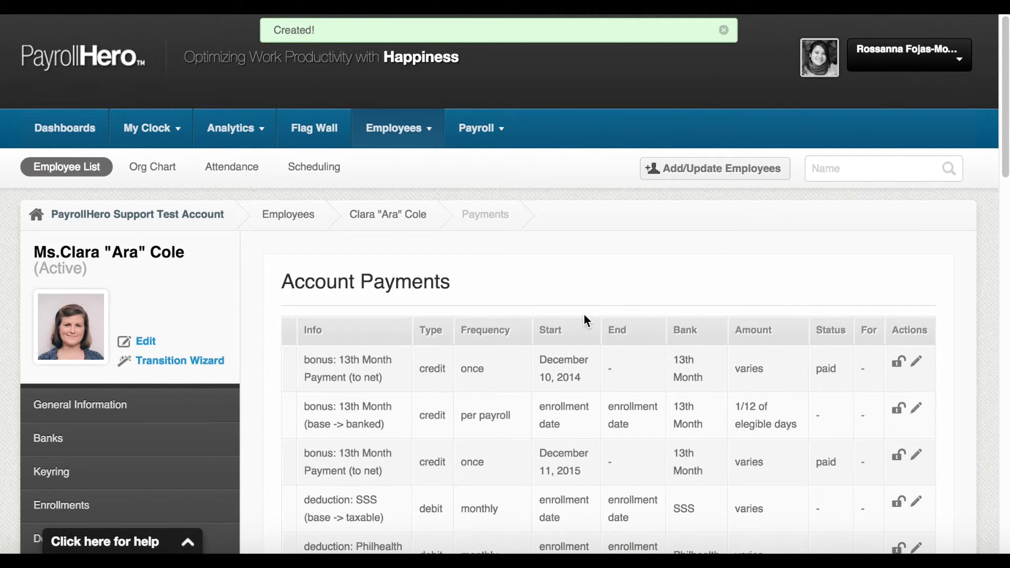
# Start a new employee payment of kind Vacation Pay from the Employee Payments section
pyautogui.scroll(-6, 585, 318)
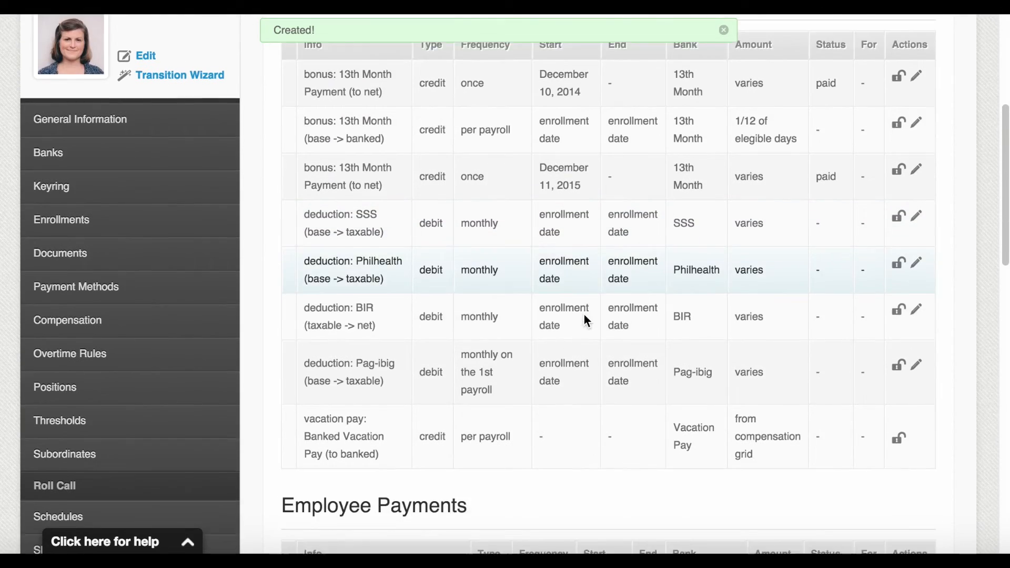
pyautogui.scroll(-5, 584, 315)
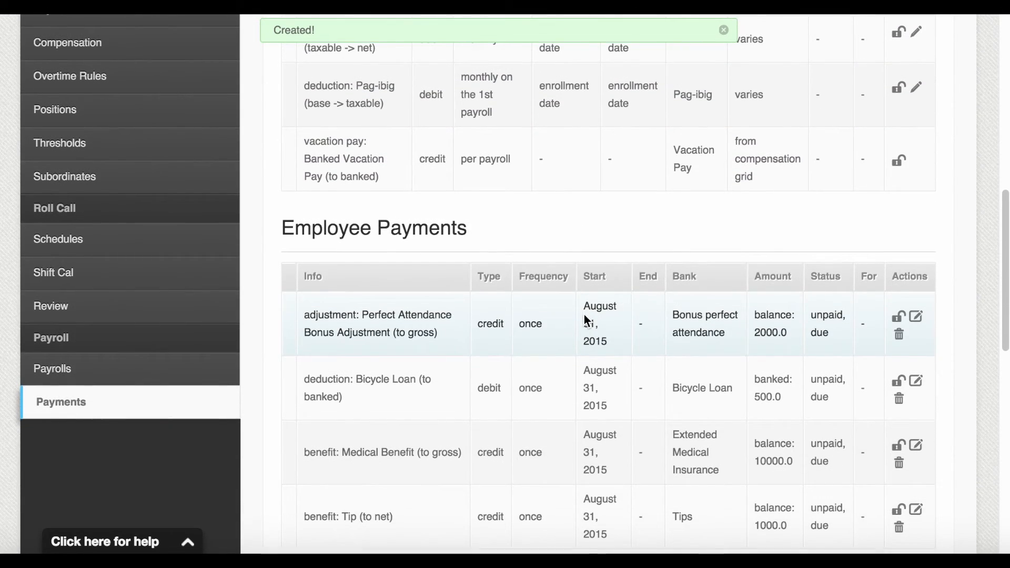
pyautogui.scroll(-2, 584, 314)
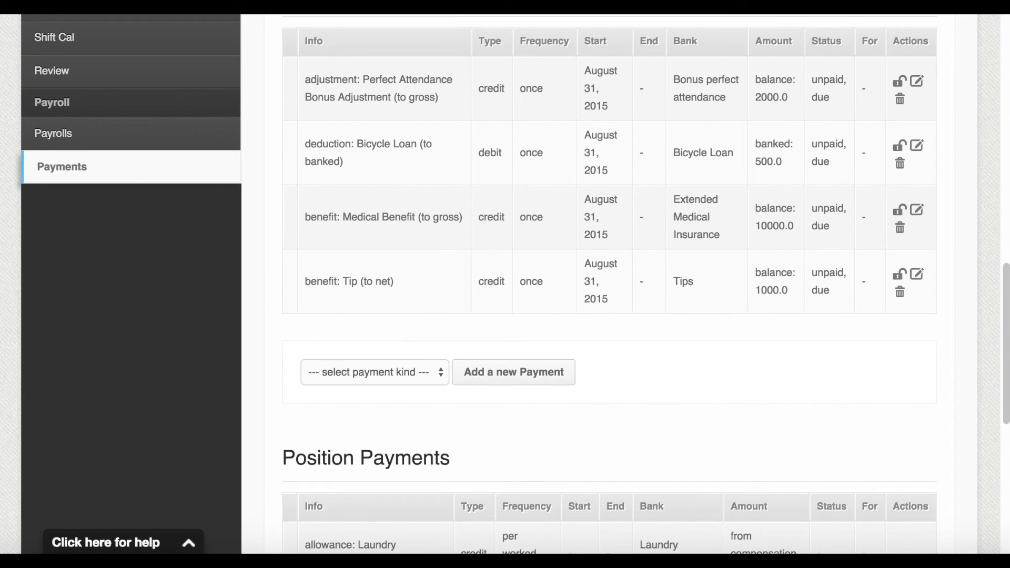
pyautogui.scroll(-4, 416, 234)
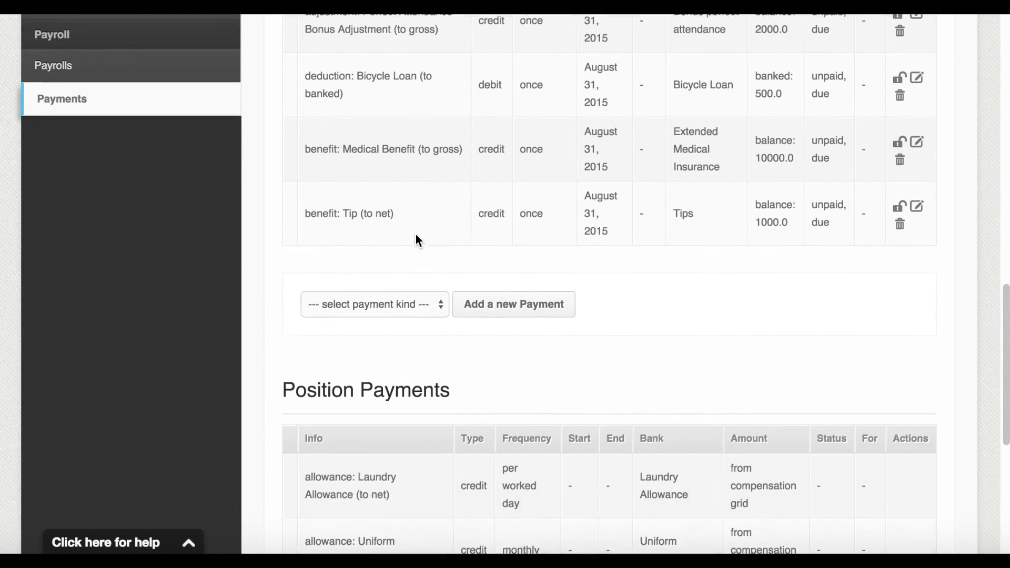
pyautogui.click(395, 269)
pyautogui.click(385, 391)
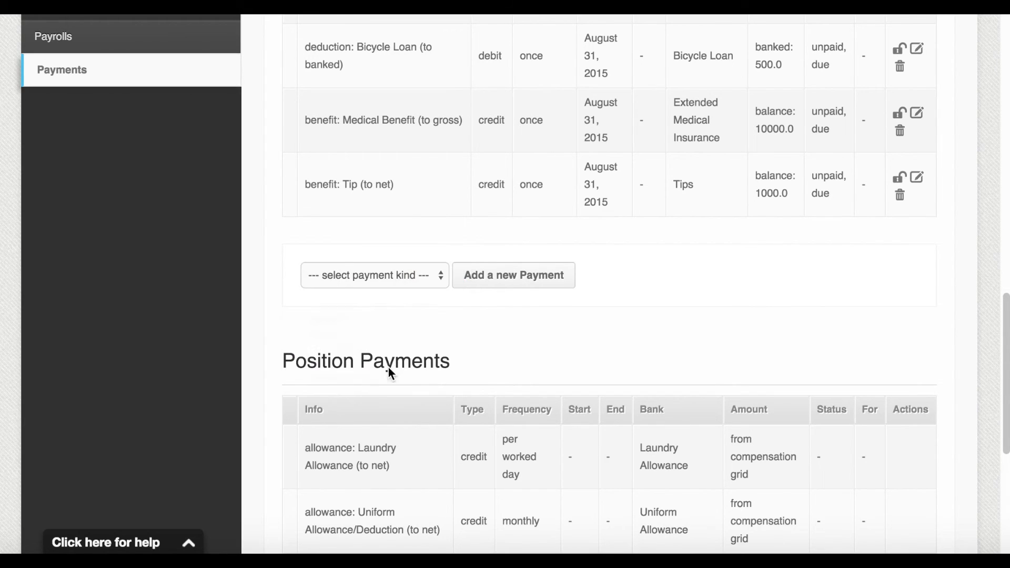
pyautogui.click(513, 274)
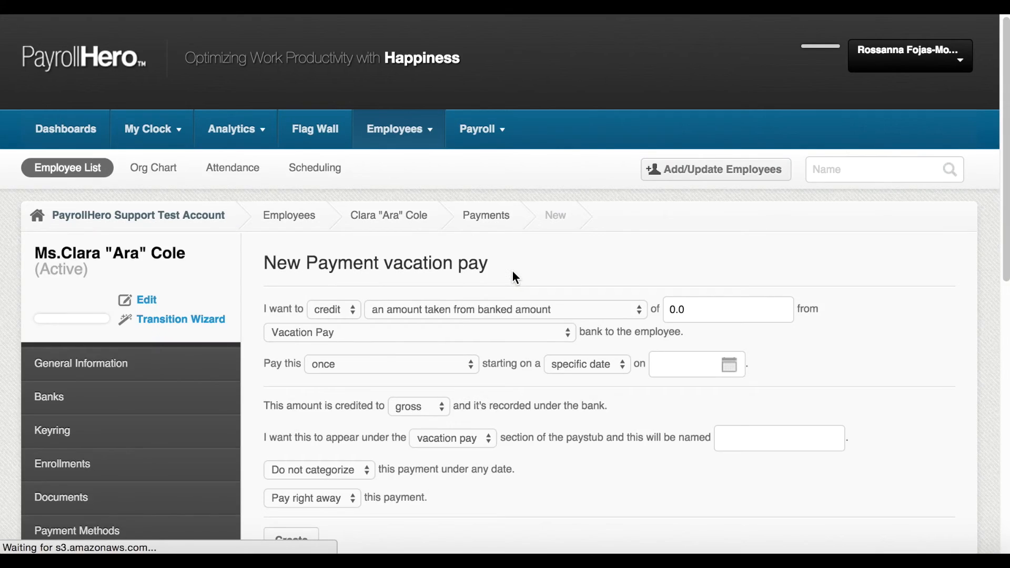
# Set the vacation pay payment to credit 2500 from the banked amount, starting on the specific date 2015-08-31
pyautogui.scroll(-3, 512, 270)
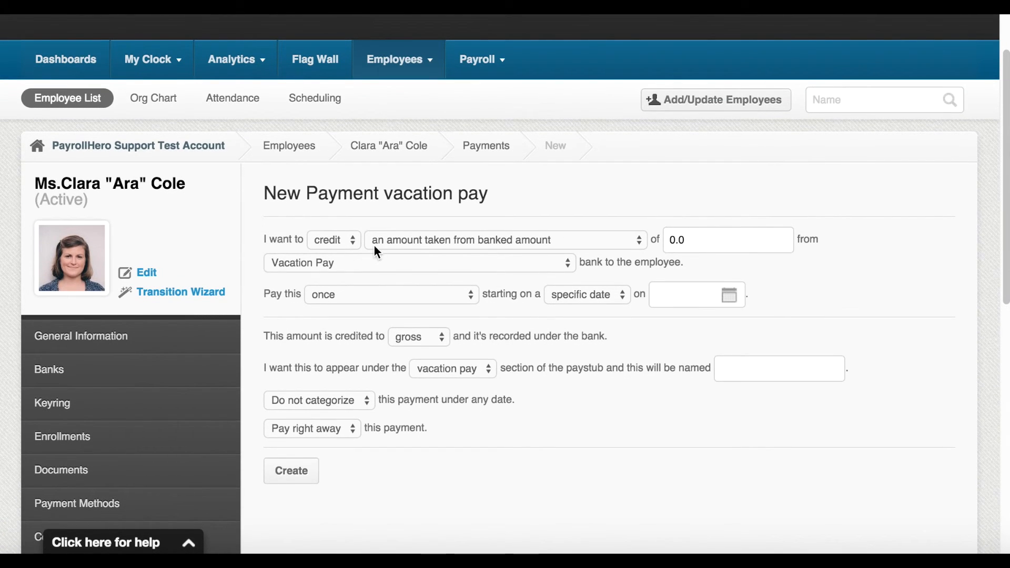
pyautogui.doubleClick(705, 239)
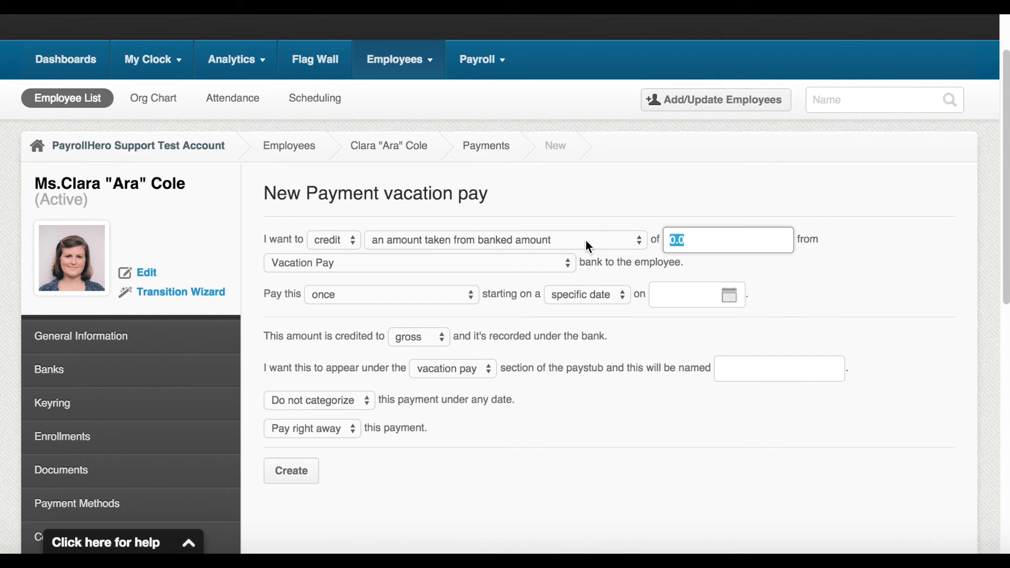
pyautogui.write('2500')
pyautogui.click(725, 295)
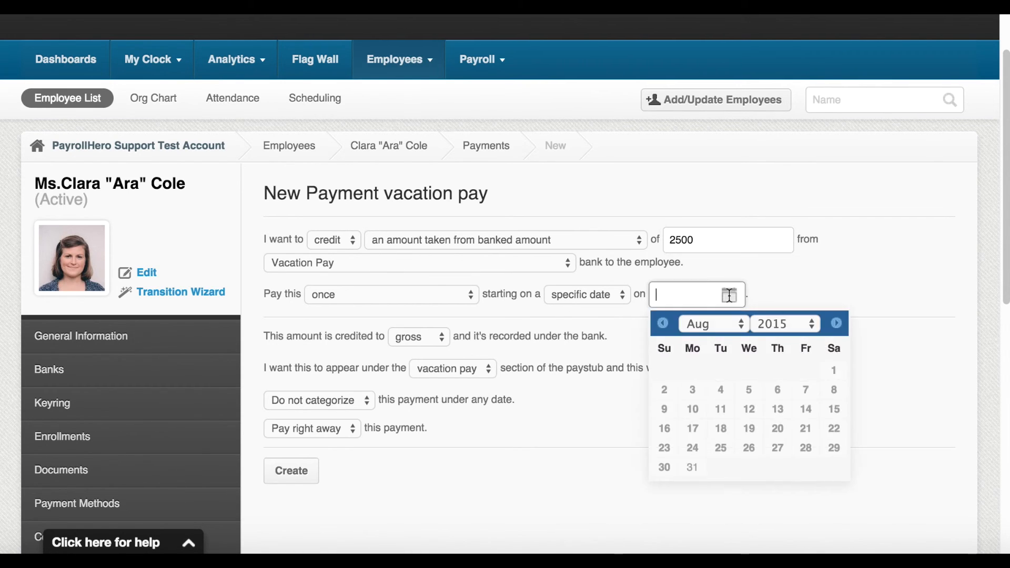
pyautogui.click(691, 470)
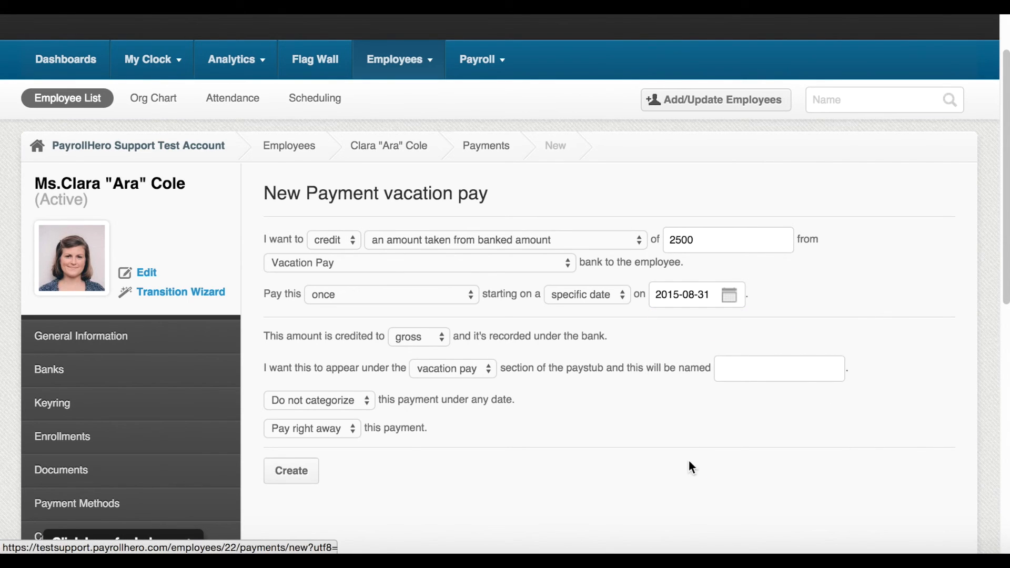
# Choose gross as what the vacation pay amount is credited to
pyautogui.scroll(-2, 684, 281)
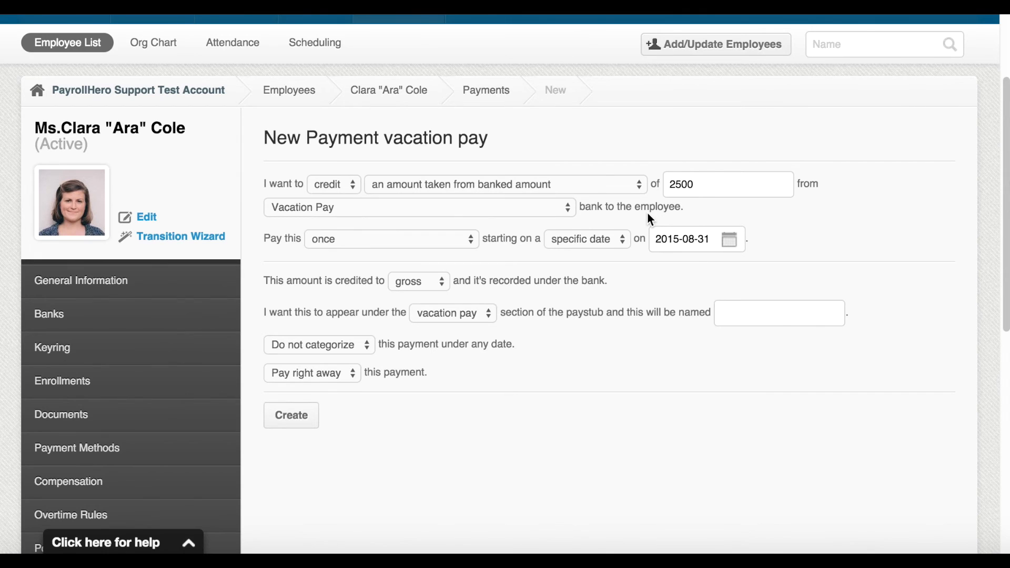
pyautogui.scroll(-3, 647, 213)
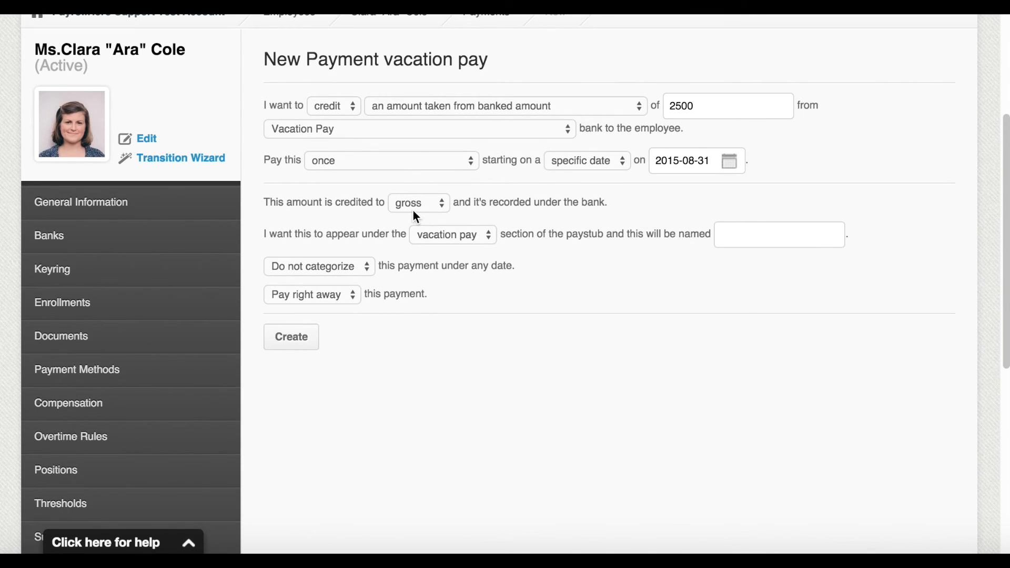
pyautogui.click(442, 209)
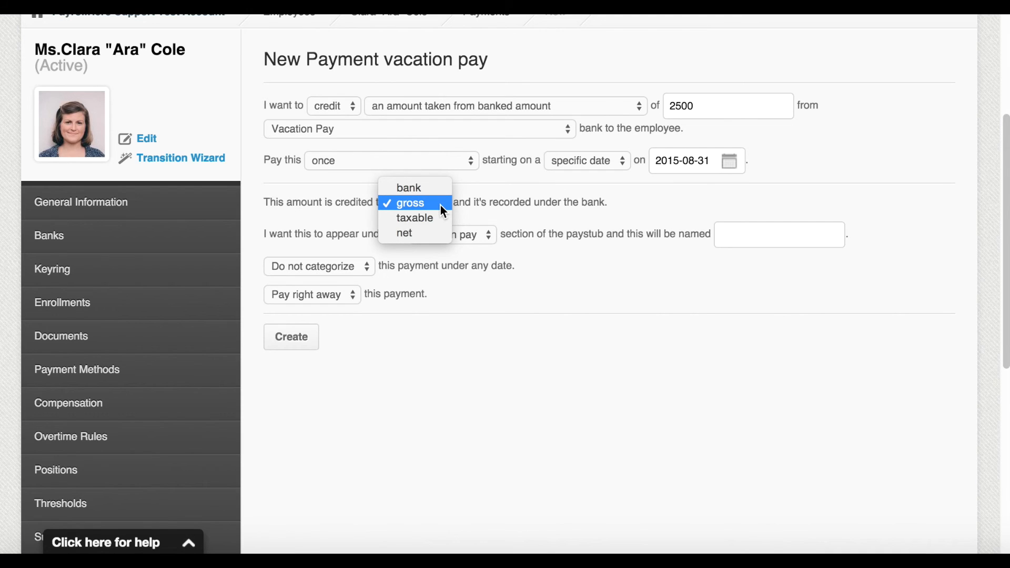
pyautogui.click(440, 205)
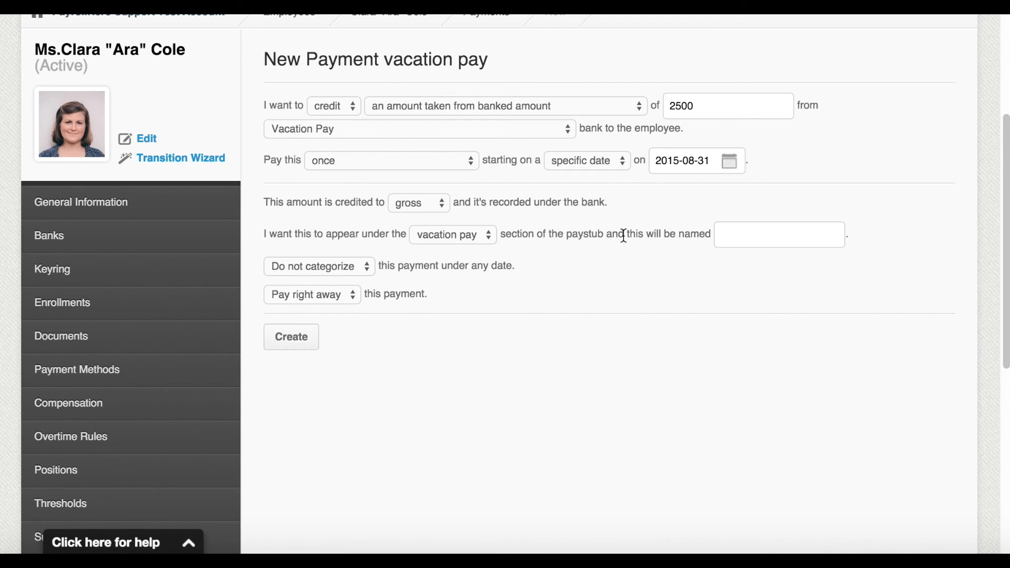
# Name the payment Vacation Pay on the paystub, create it and check its entry in the employee payments list
pyautogui.click(782, 239)
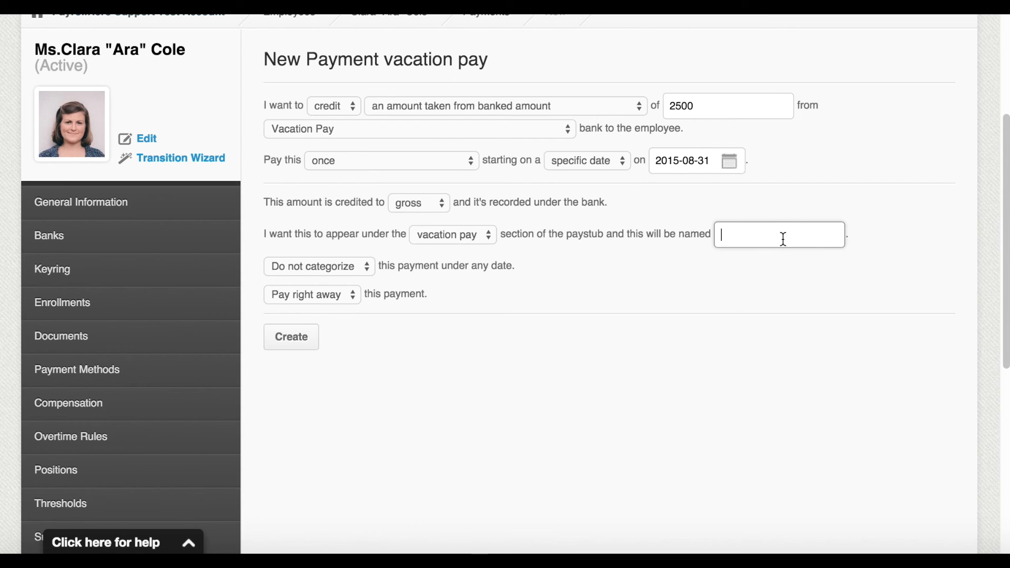
pyautogui.write('Vacat')
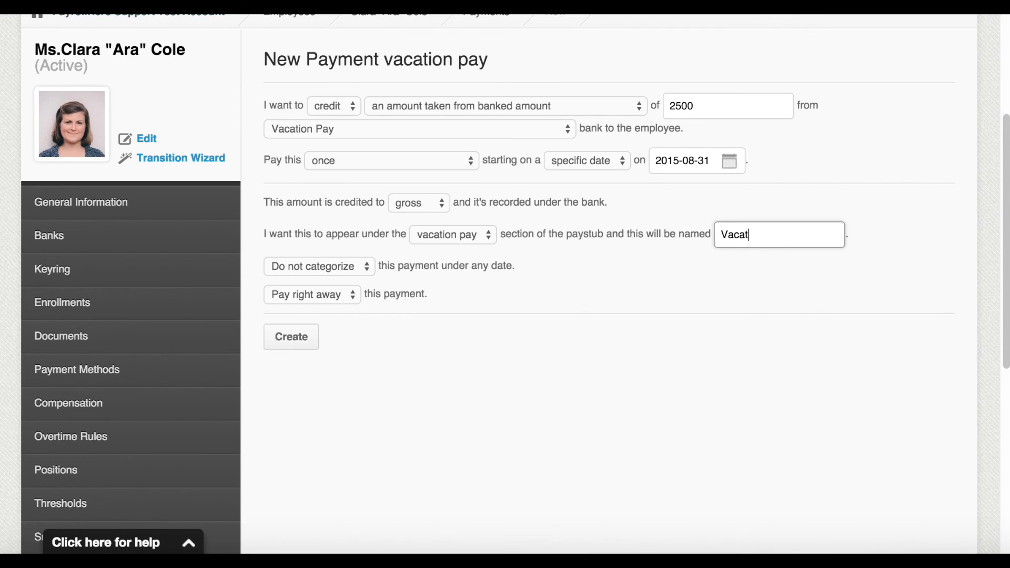
pyautogui.write('ion Pay')
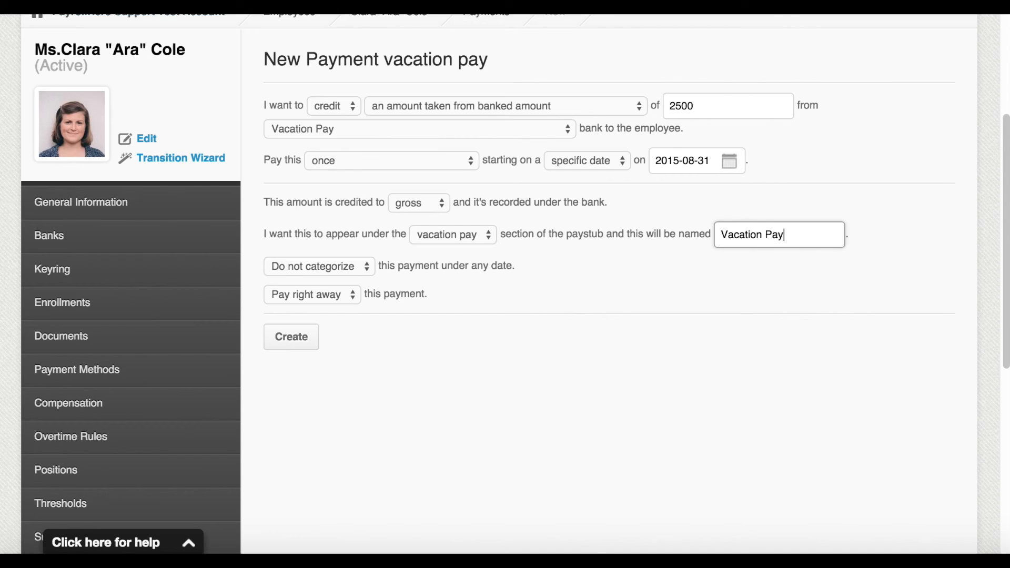
pyautogui.click(307, 343)
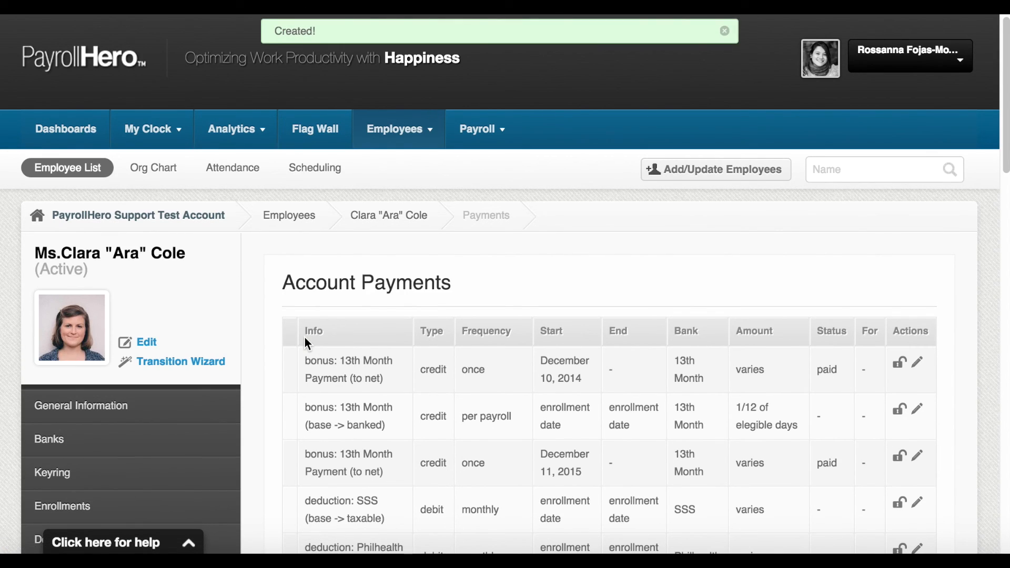
pyautogui.scroll(-10, 519, 323)
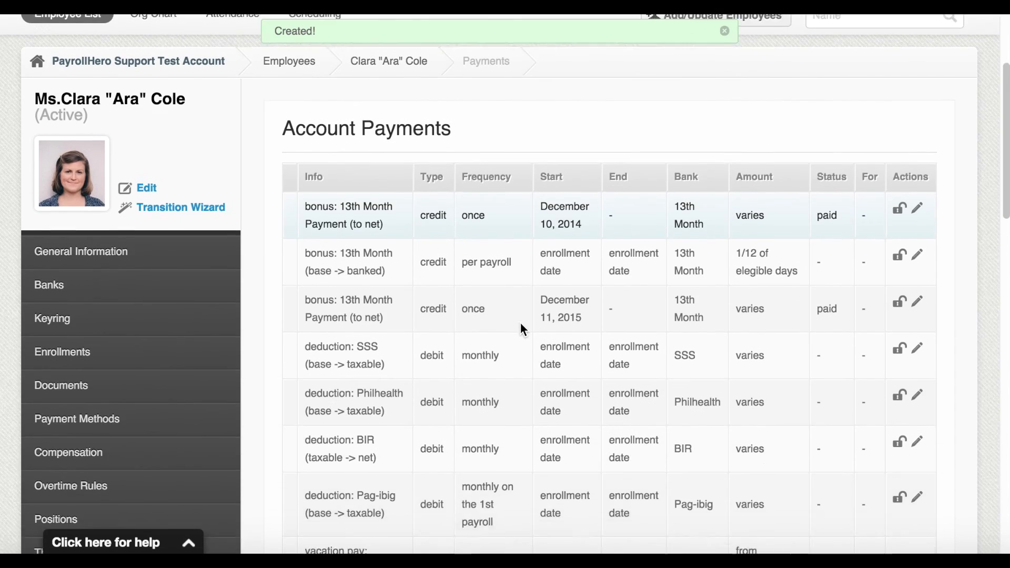
pyautogui.scroll(-7, 521, 325)
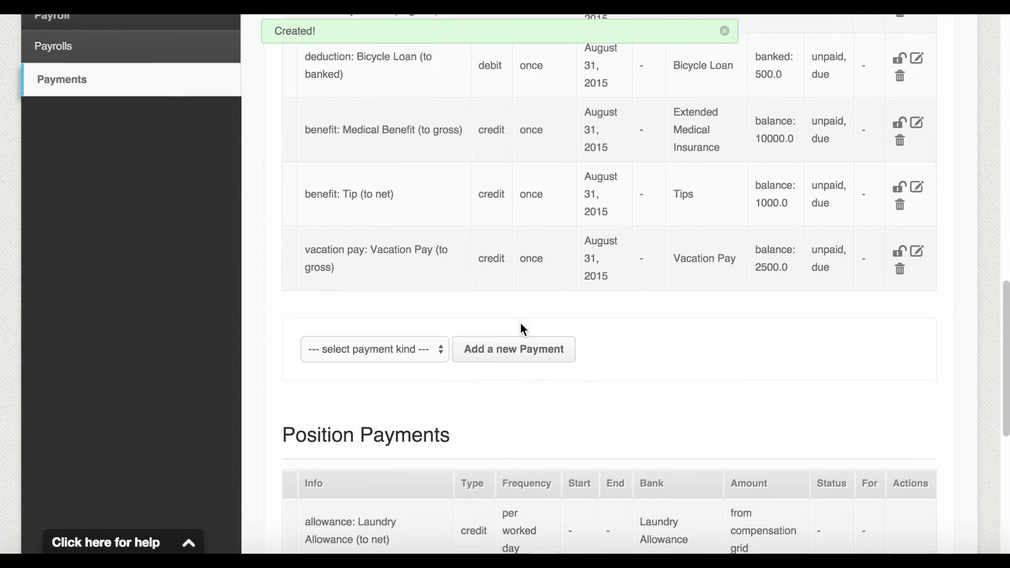